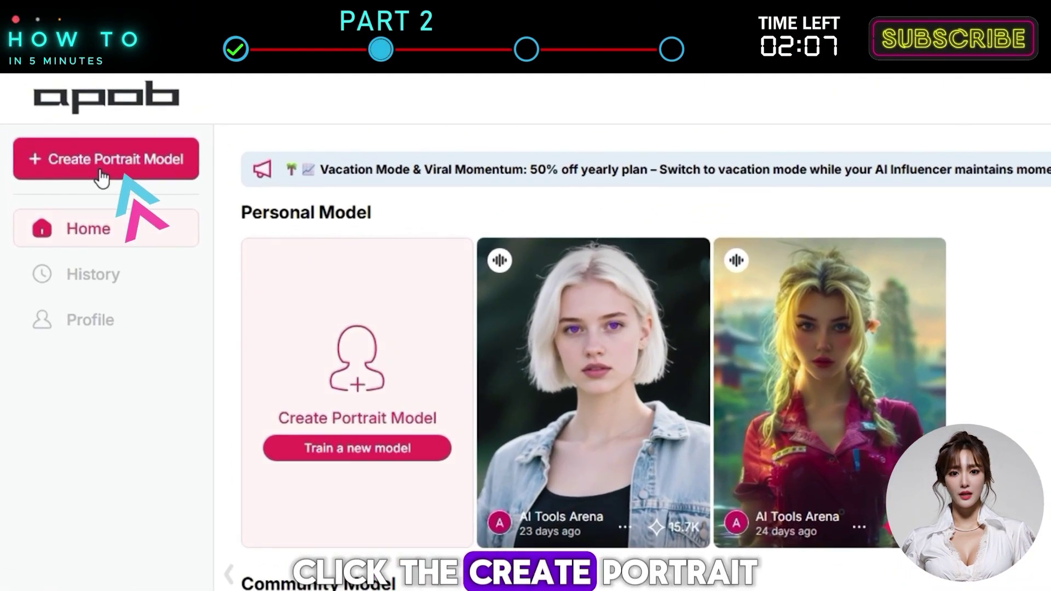
Upload a reference photo and create model 'Lyodra Estelle', described as a blonde woman with commanding presence
left_click(101, 174)
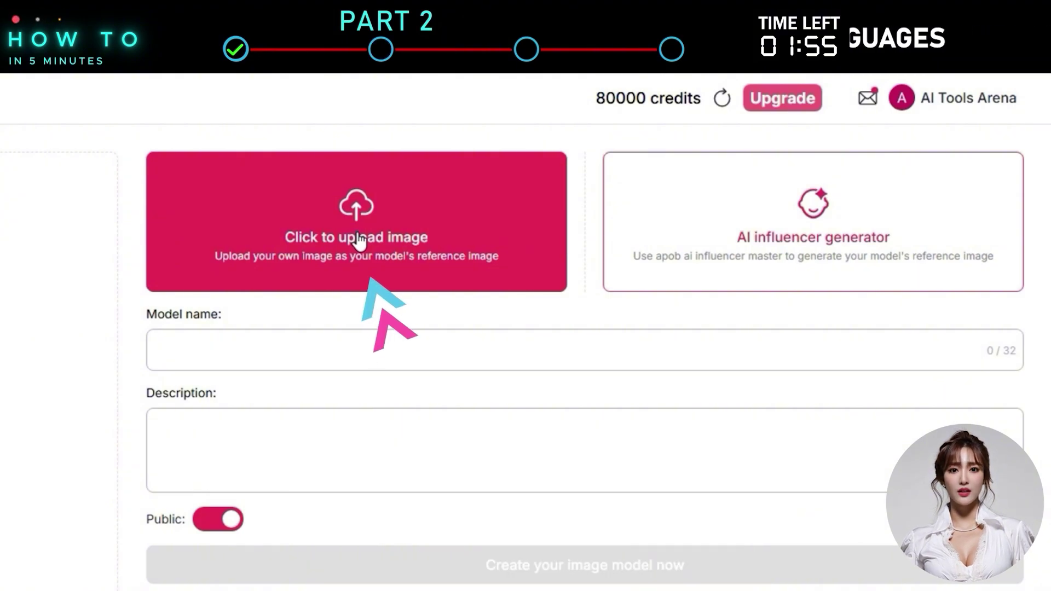
left_click(359, 241)
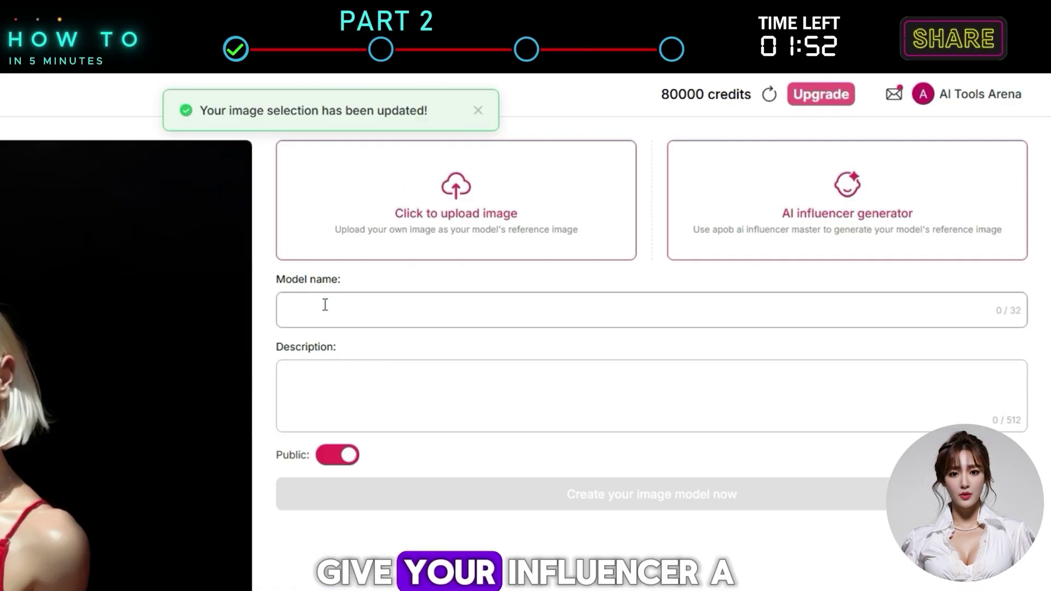
left_click(325, 305)
type("Lyodra Estelle")
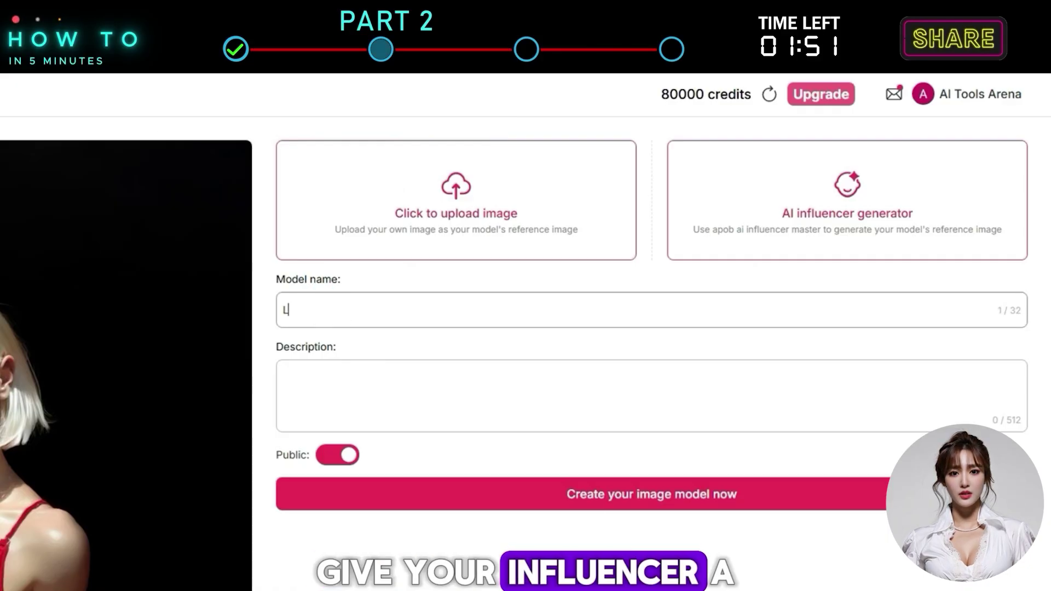
left_click(300, 383)
type("Lyodra Estelle is a stunning young woman with blonde hair and a commanding presence. Her mysterious aura is balanced by elegance and confidence")
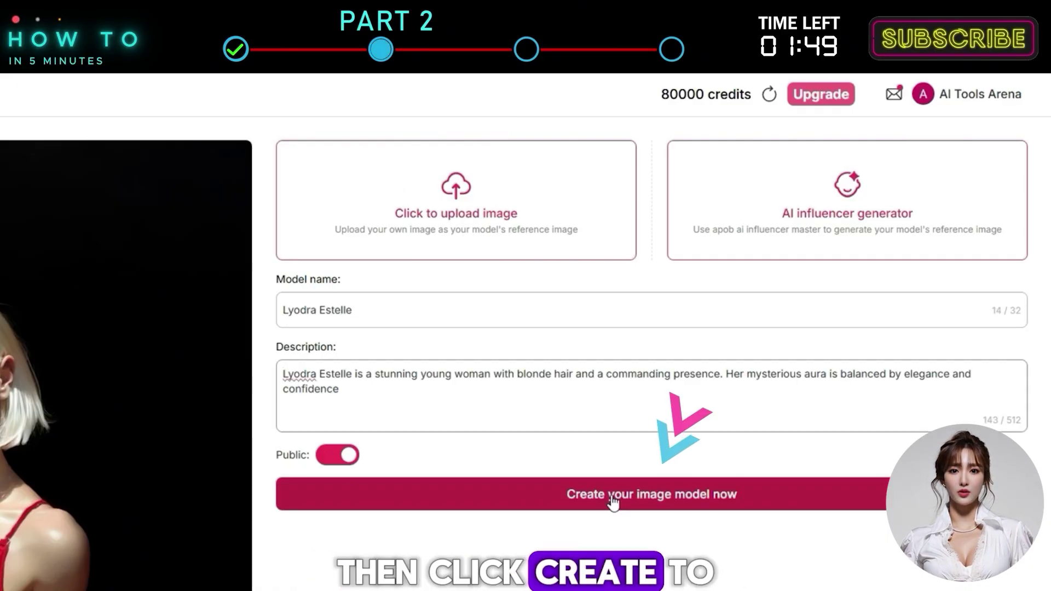
left_click(649, 496)
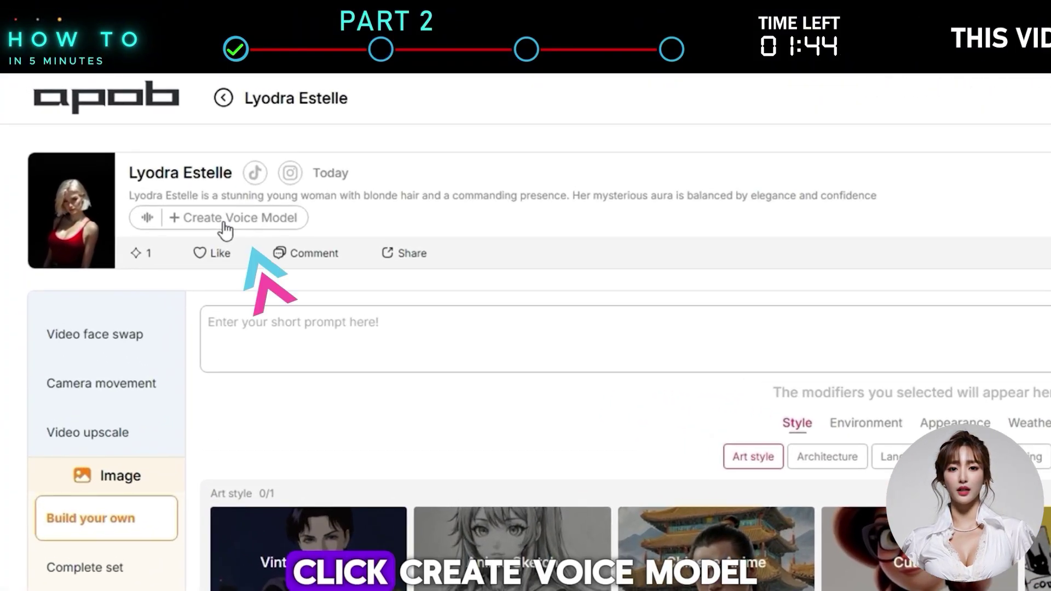
Start a voice model for Lyodra Estelle from an uploaded audio sample and save it
left_click(223, 221)
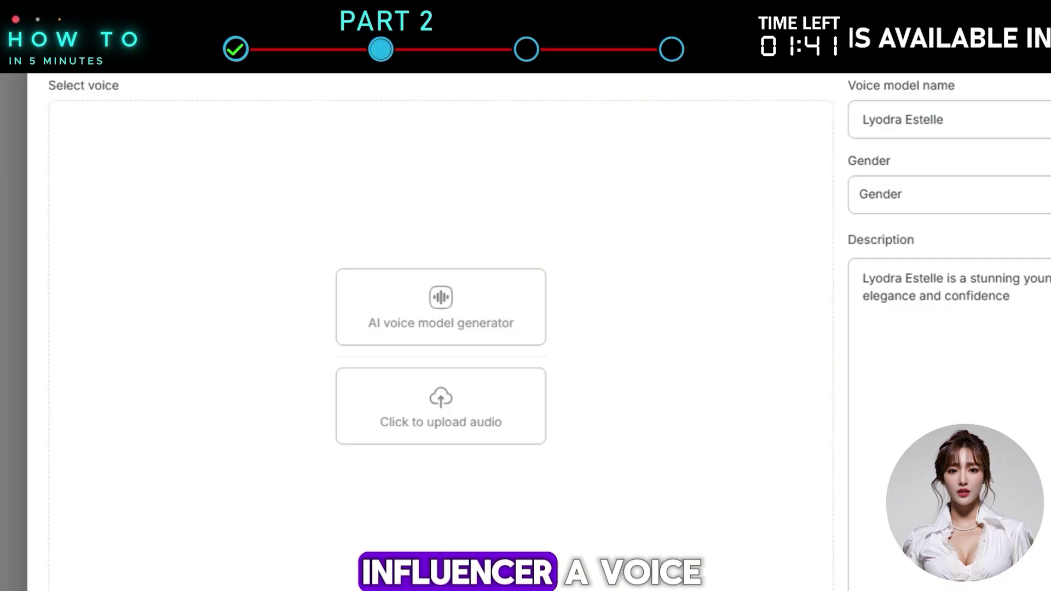
left_click(438, 331)
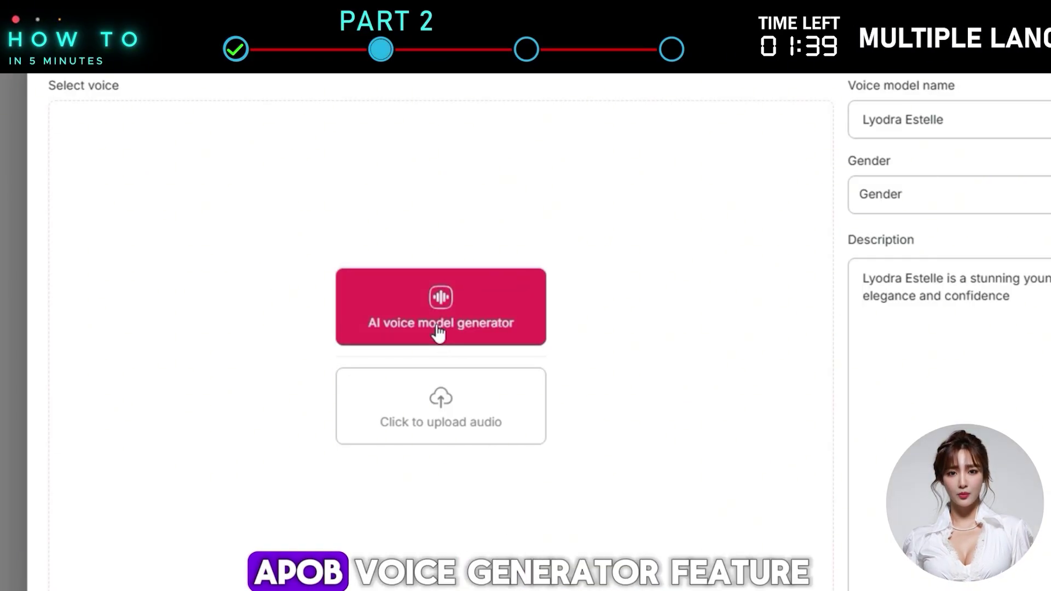
left_click(442, 420)
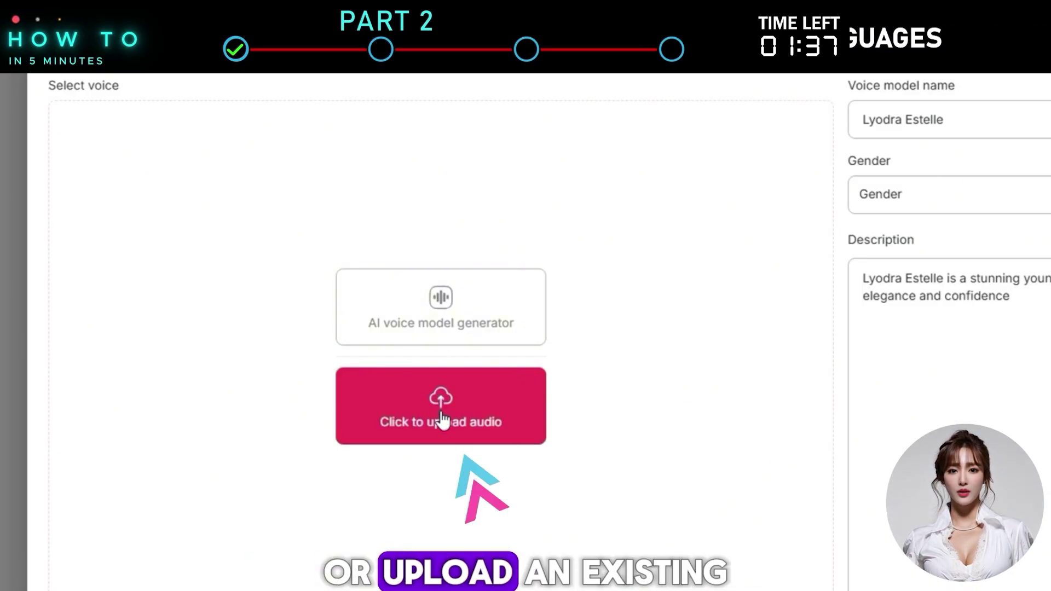
left_click(443, 420)
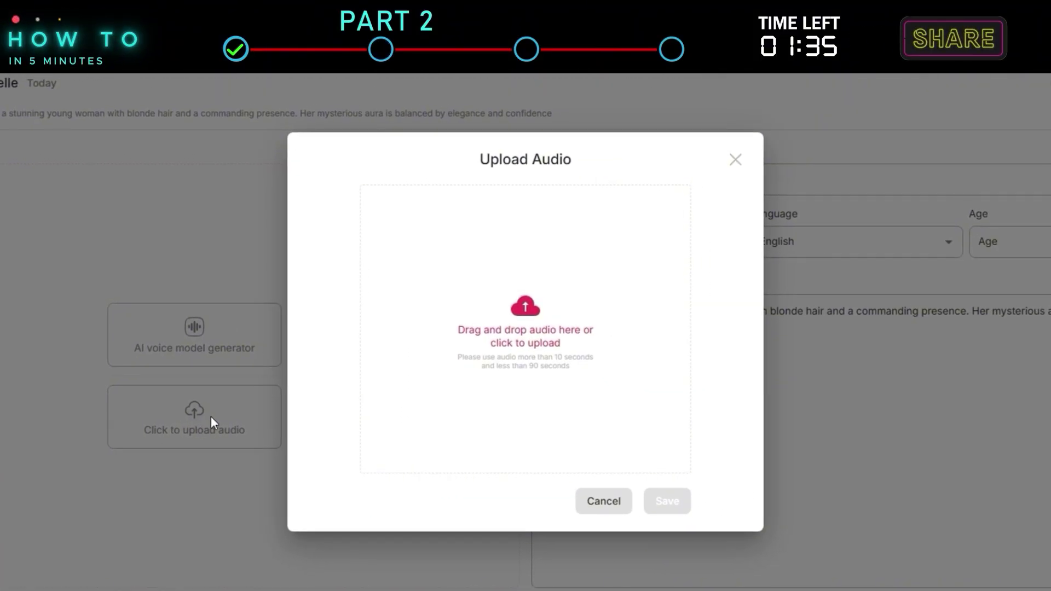
left_click(522, 331)
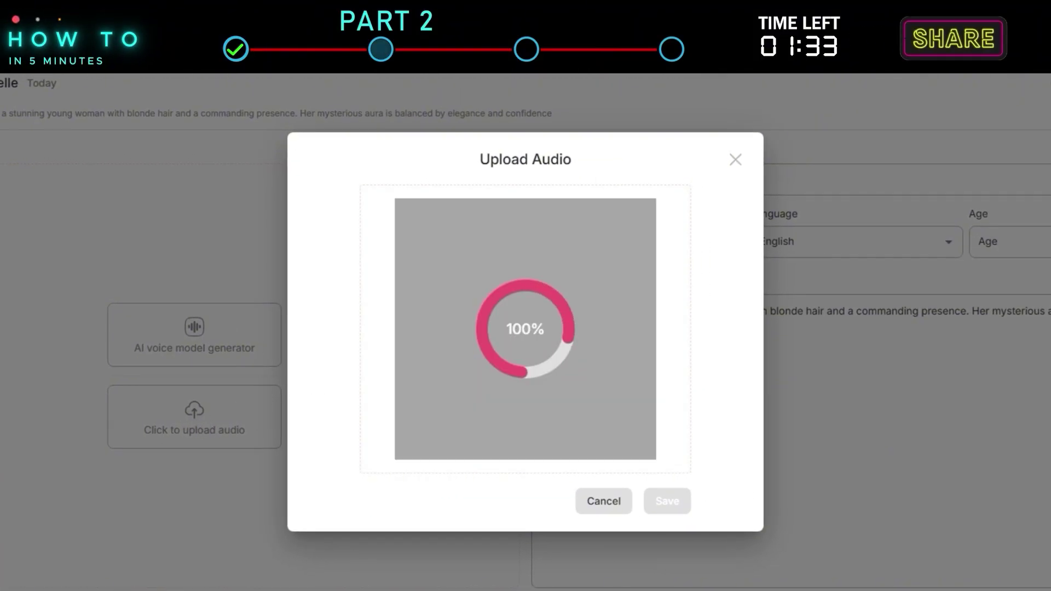
left_click(668, 500)
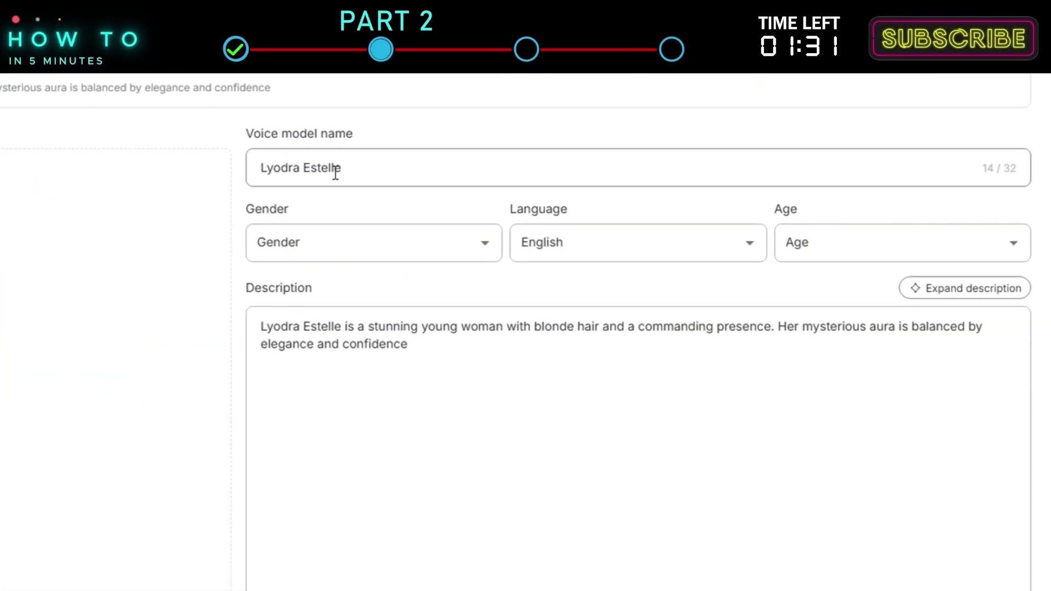
Set the voice to Female, English and Young, and create the voice model
left_click(315, 243)
left_click(307, 331)
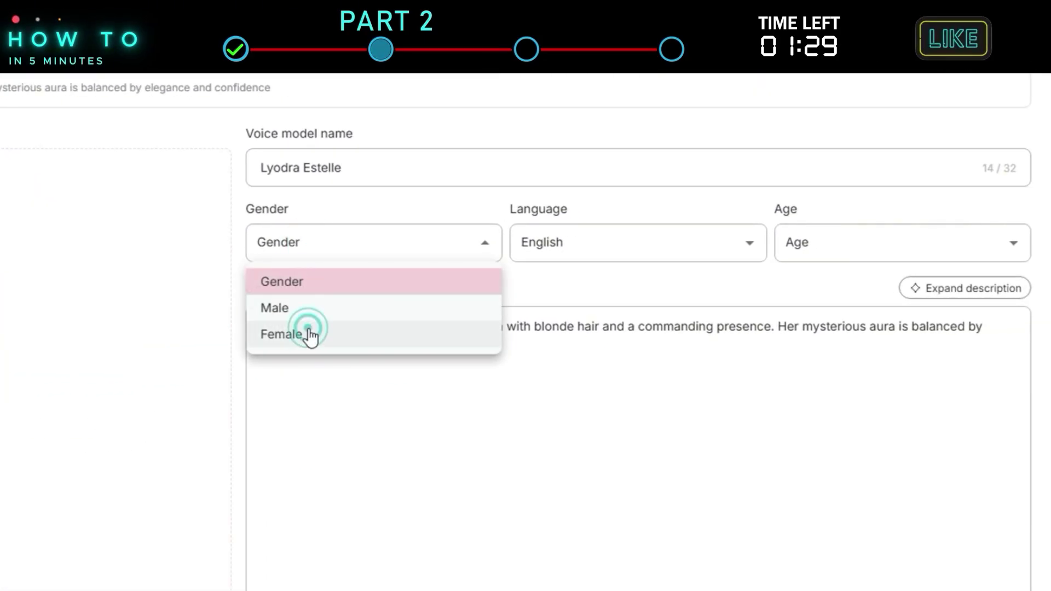
left_click(639, 308)
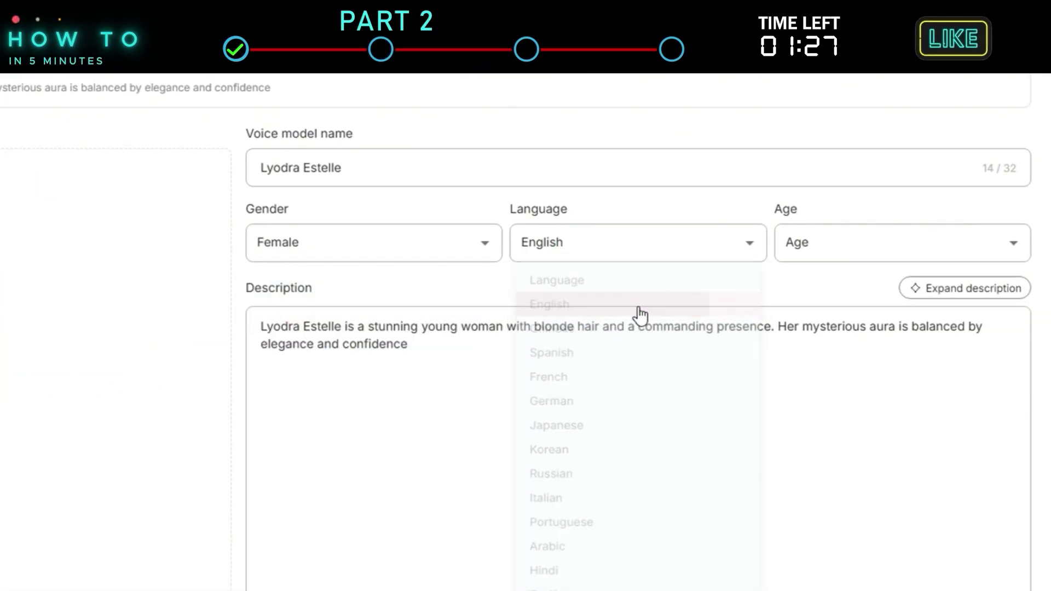
left_click(842, 252)
left_click(834, 305)
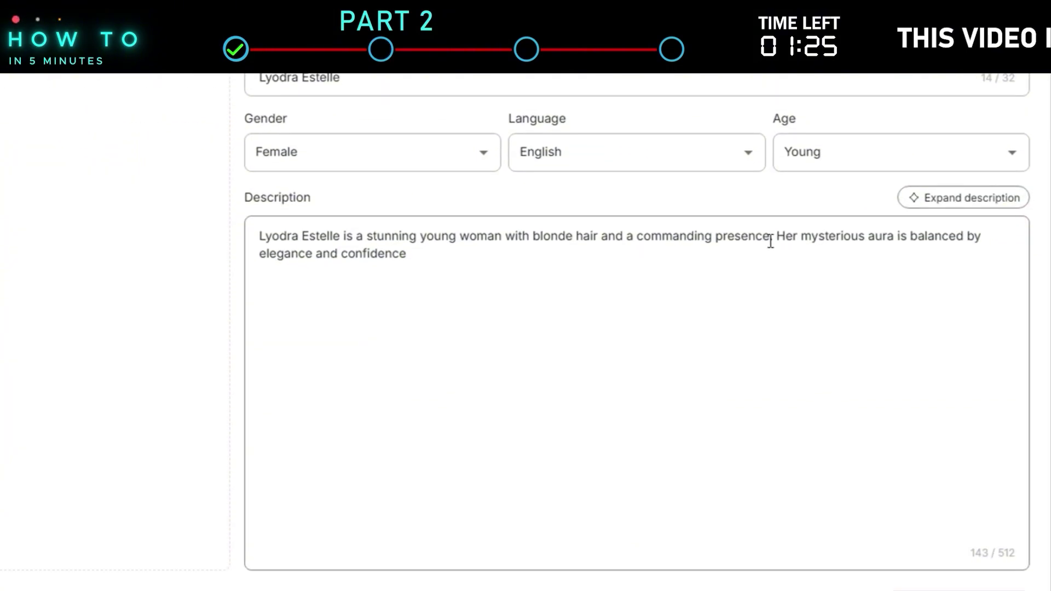
left_click(957, 522)
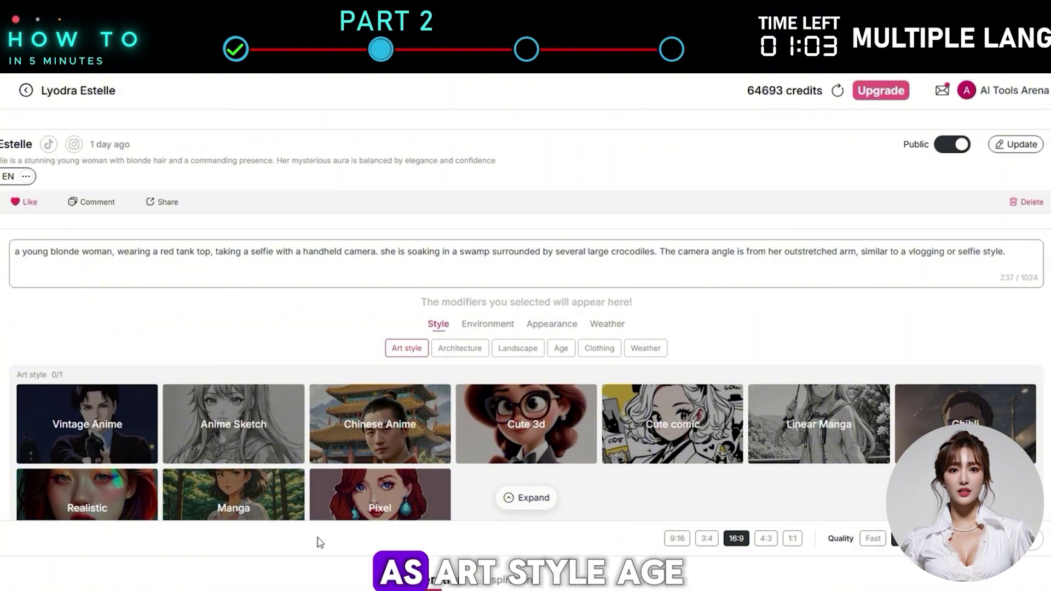
Add the Realistic, Young and Sunset modifiers, set Ultra quality, and generate the swamp selfie images
left_click(513, 509)
scroll(516, 507, "down", 2)
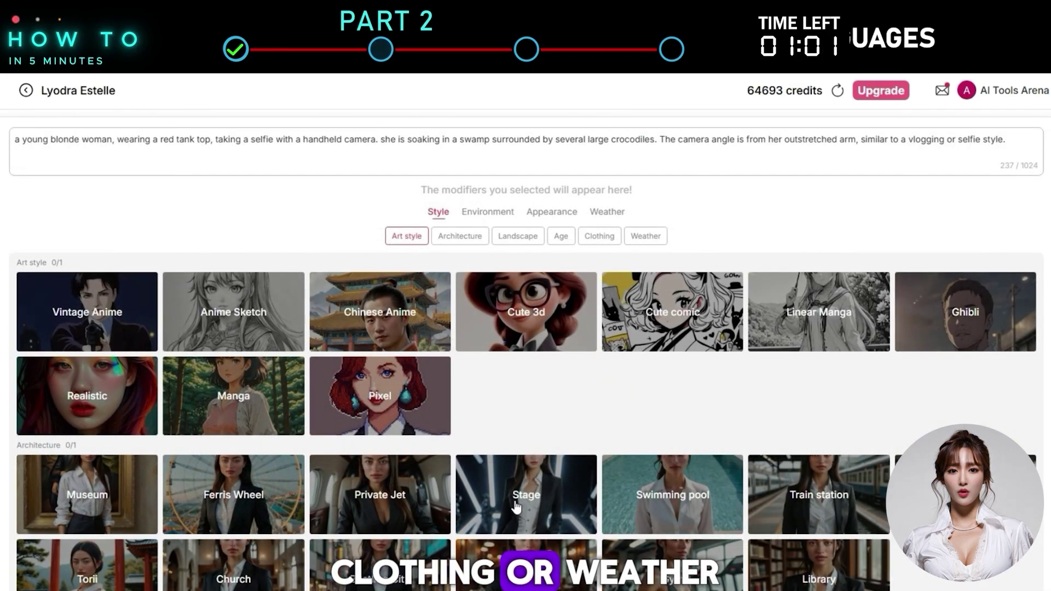
left_click(87, 396)
scroll(230, 490, "down", 10)
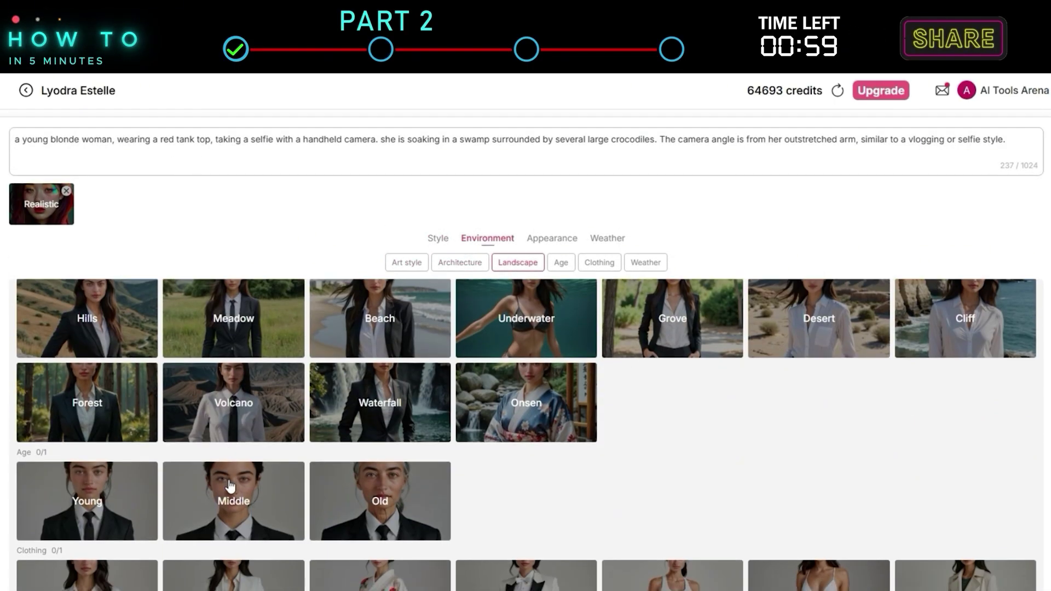
left_click(85, 390)
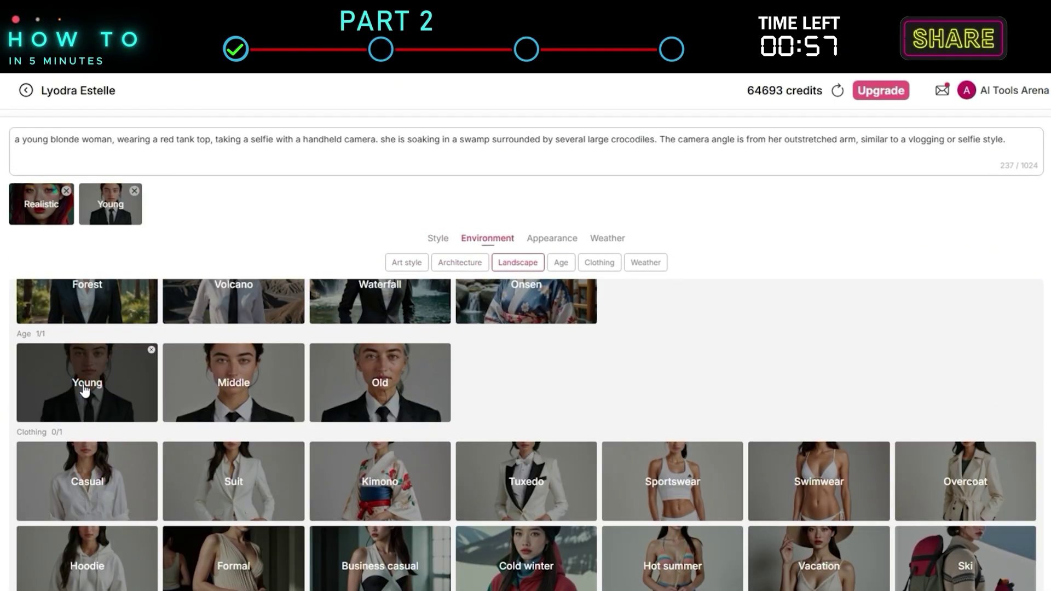
scroll(267, 487, "down", 5)
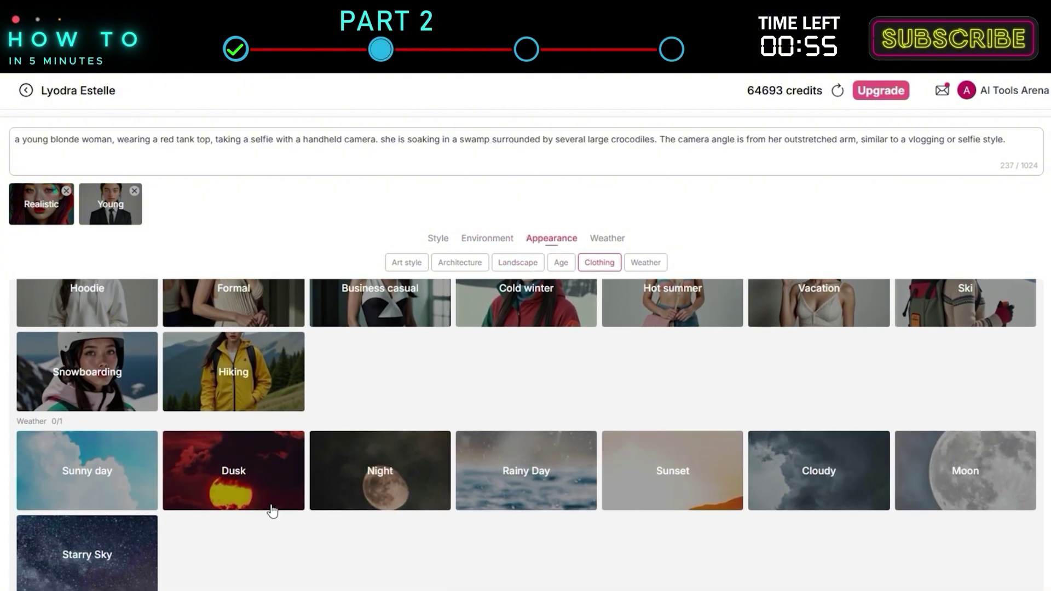
left_click(673, 480)
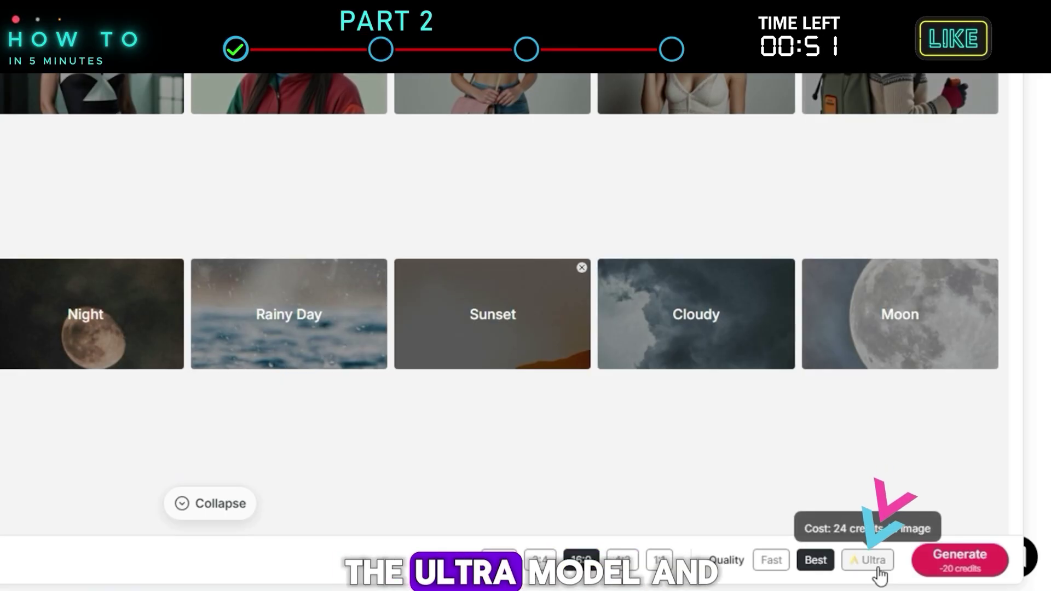
left_click(878, 569)
left_click(959, 569)
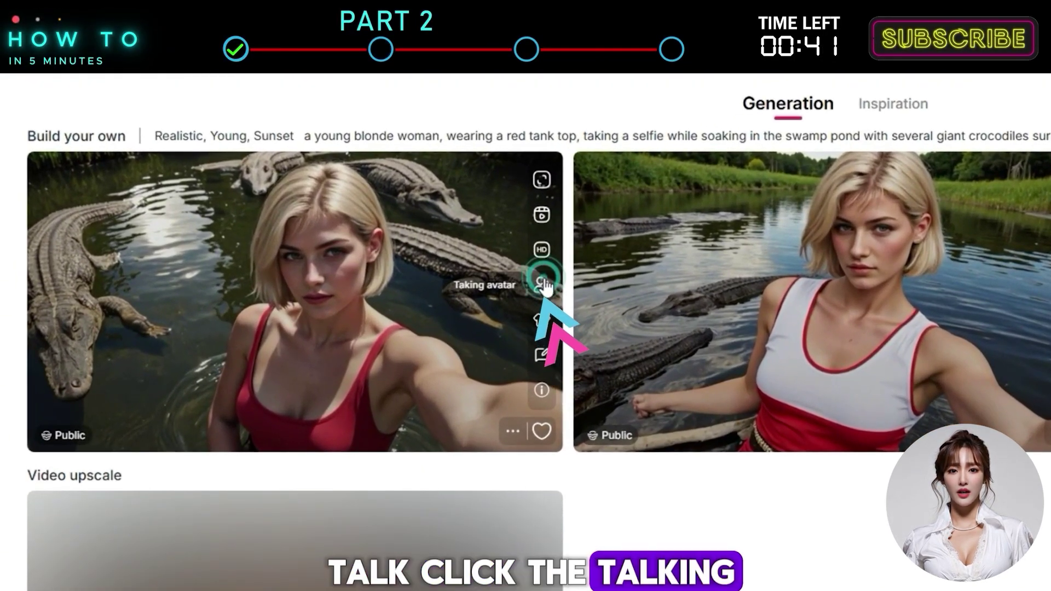
Make the swamp selfie a talking avatar speaking the pasted script, with Handheld camera movement
left_click(543, 285)
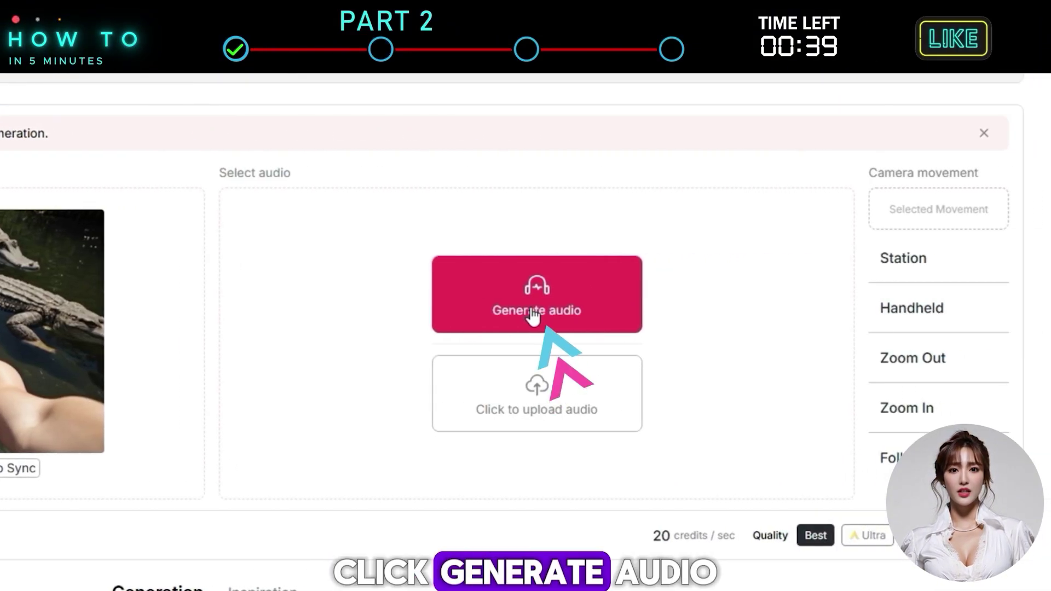
left_click(530, 309)
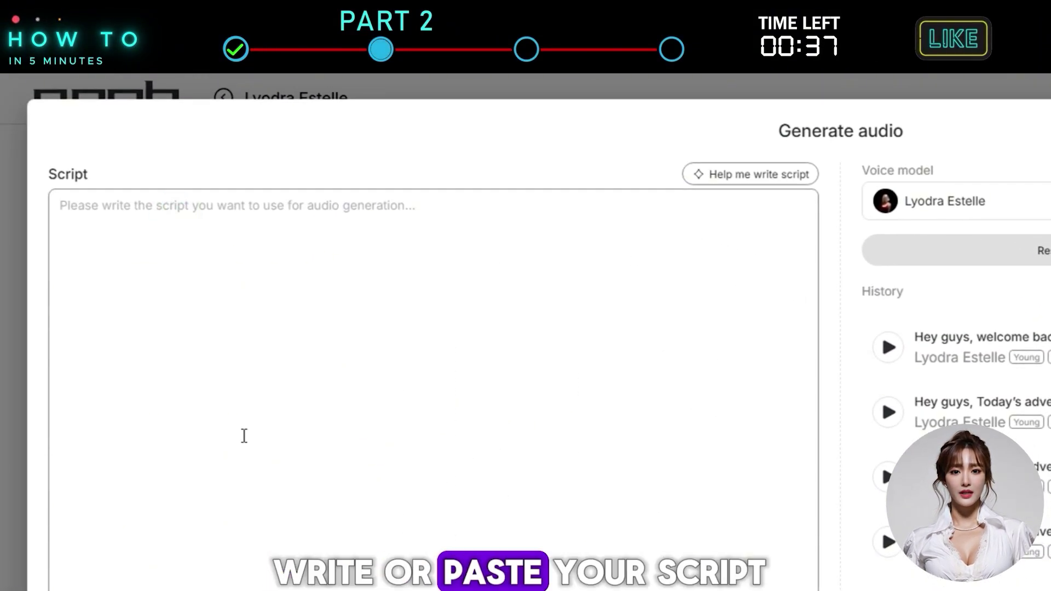
type("Hey guys, Today’s adventure is something totally insane — I’m literally standing in the middle of a swamp")
left_click(1050, 256)
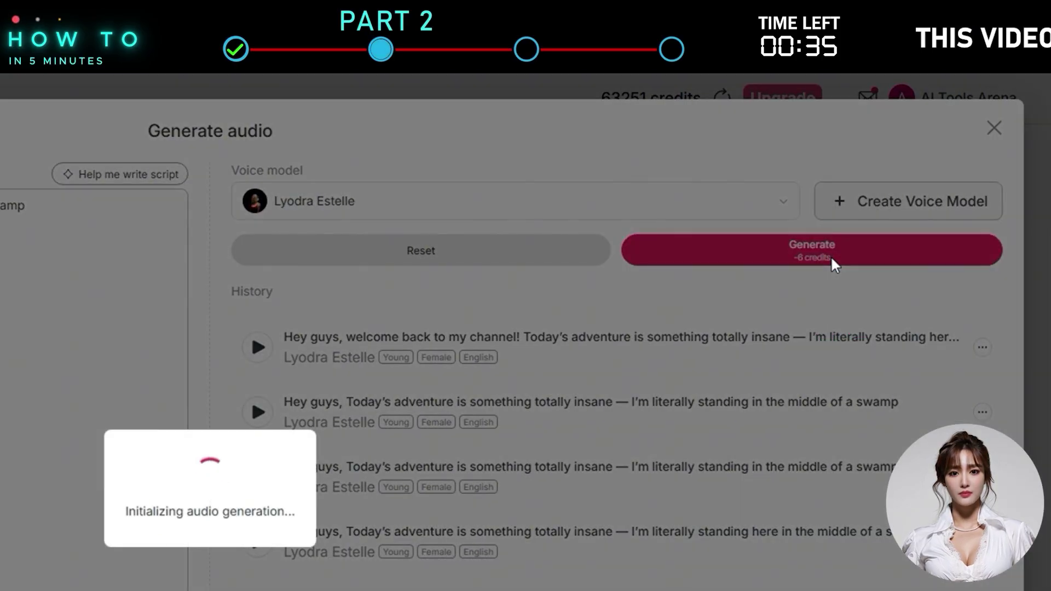
left_click(535, 530)
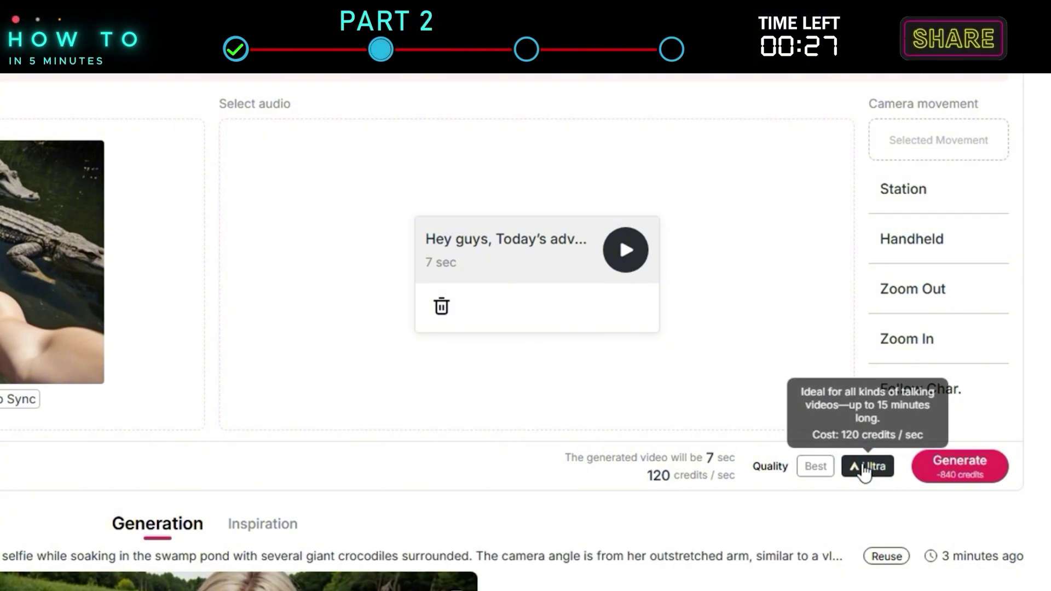
left_click(903, 249)
left_click(960, 466)
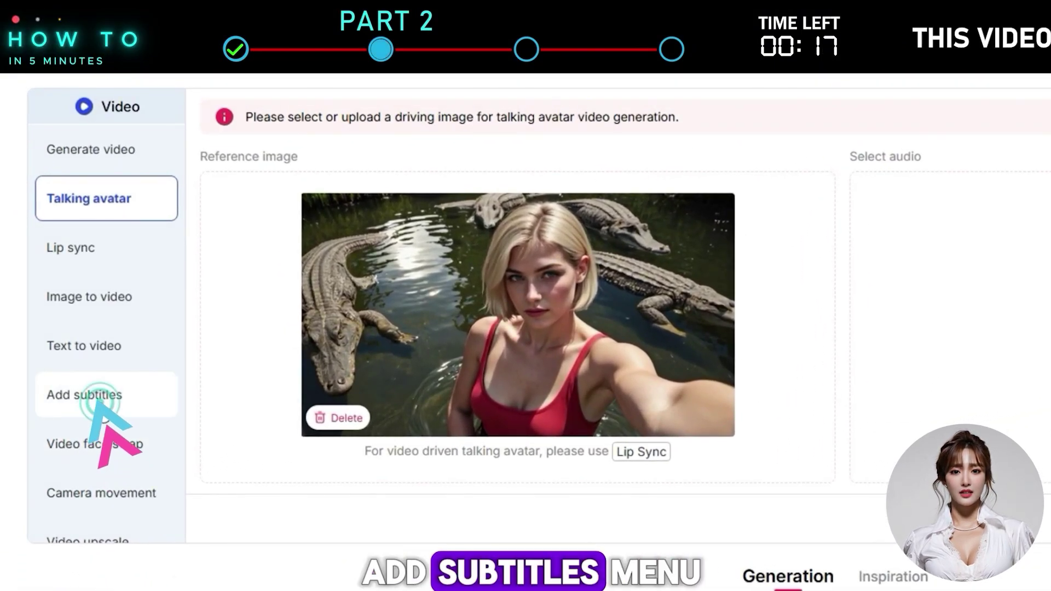
Choose the crocodile video for subtitles and apply the Fern caption style
left_click(55, 402)
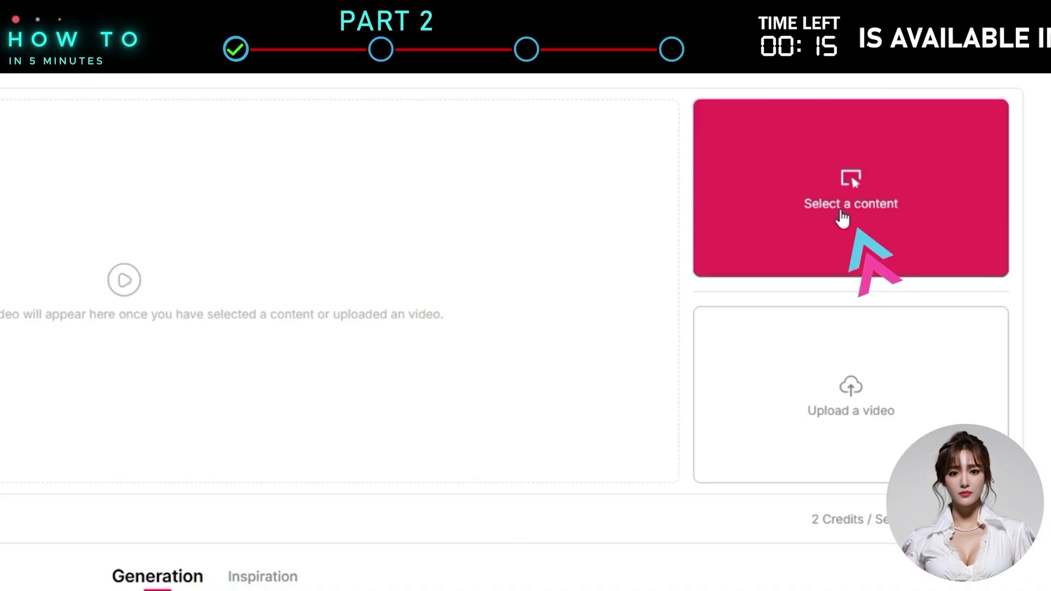
left_click(812, 217)
left_click(102, 366)
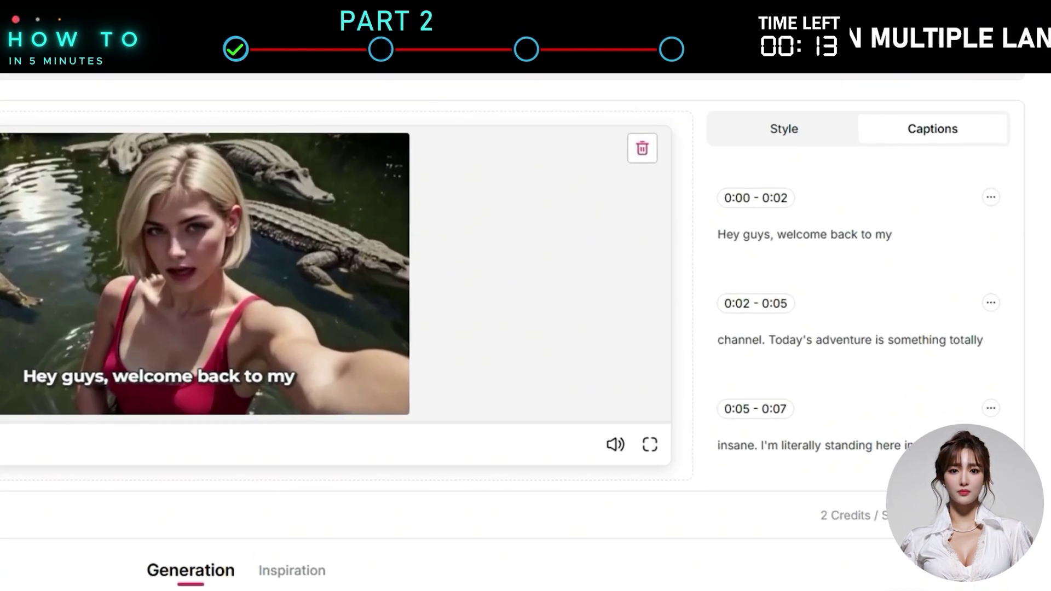
left_click(786, 127)
scroll(787, 368, "down", 2)
left_click(790, 331)
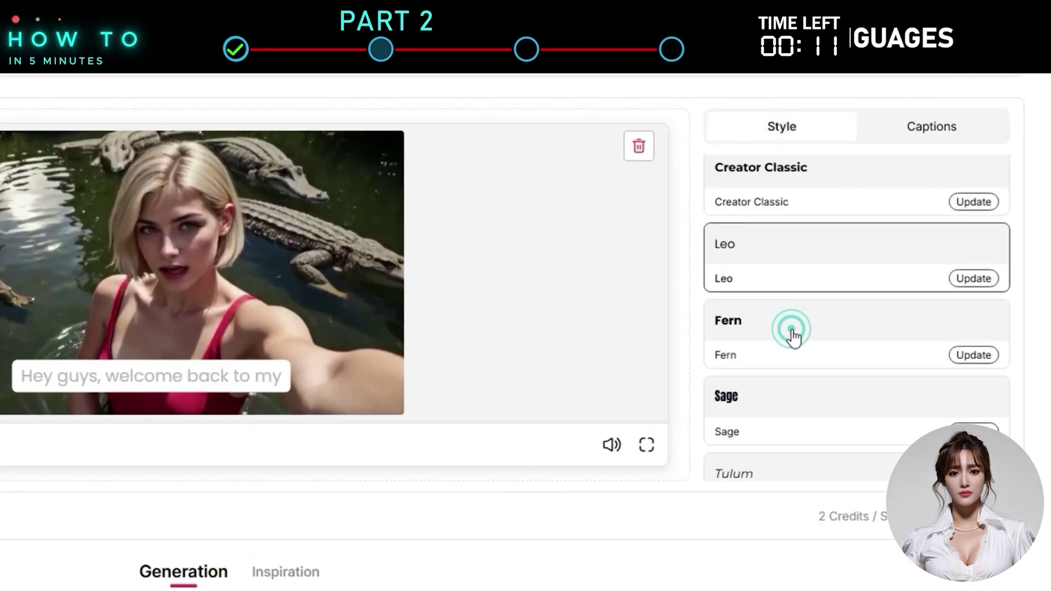
scroll(855, 190, "up", 2)
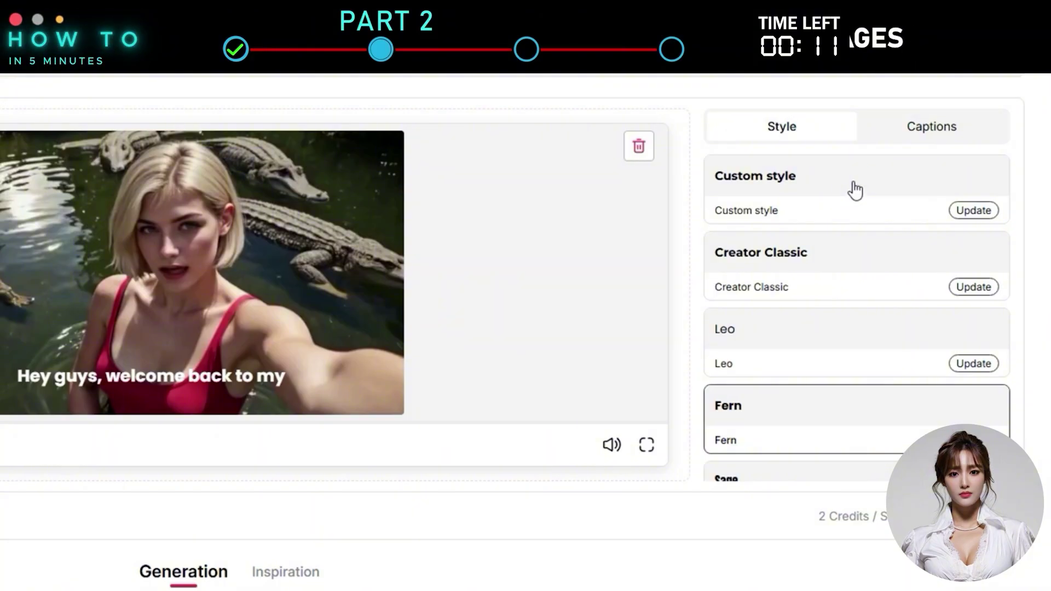
Customise the captions with Position Y at 8% and a yellow word highlight, then generate
left_click(972, 212)
scroll(816, 276, "down", 2)
scroll(758, 322, "down", 2)
left_click_drag(768, 199, 769, 199)
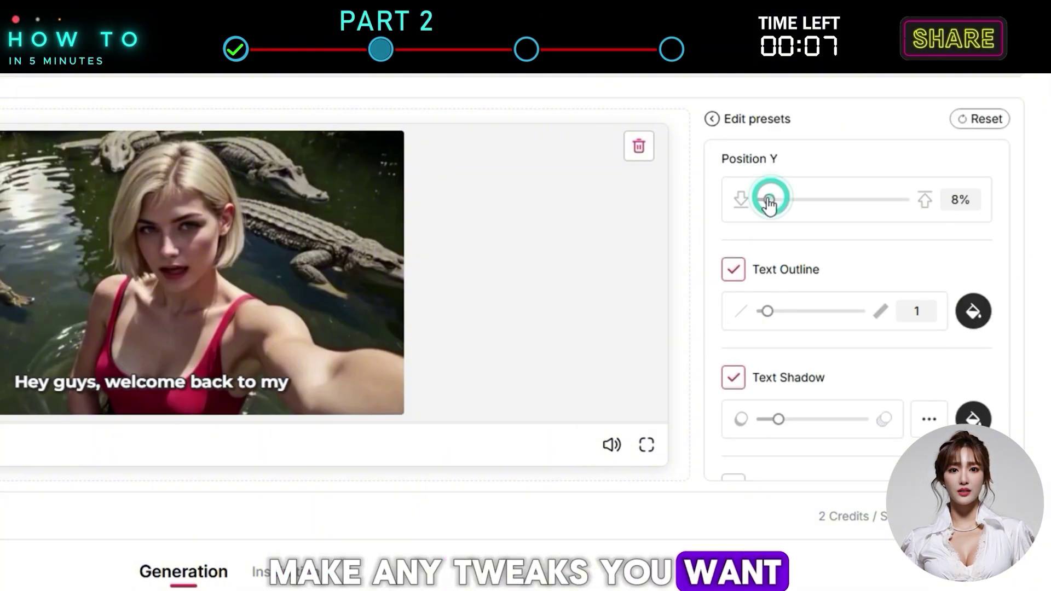
scroll(757, 343, "down", 2)
scroll(757, 344, "down", 2)
left_click(973, 385)
left_click(835, 526)
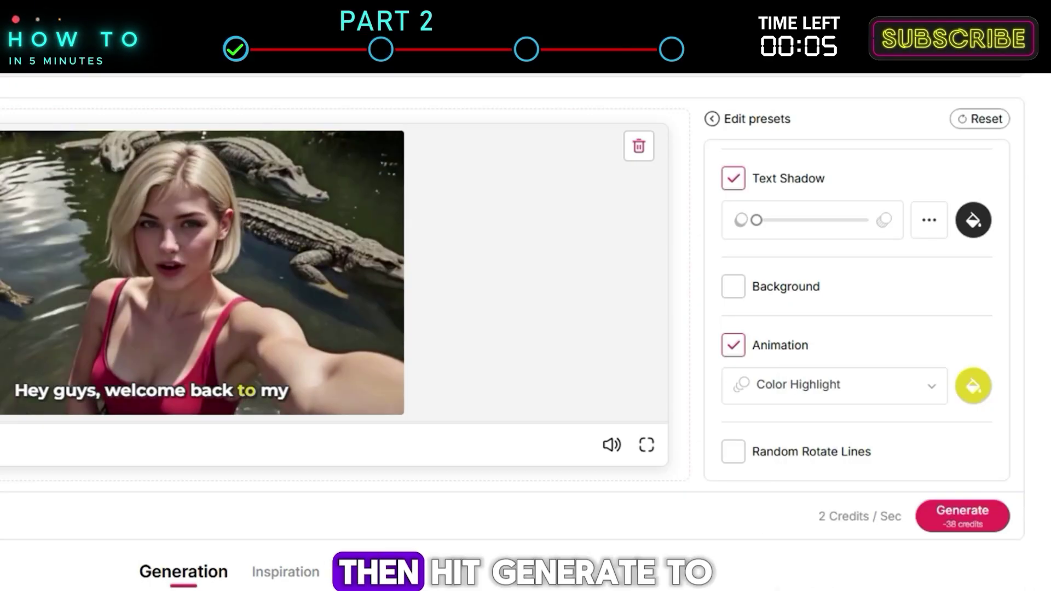
left_click(955, 532)
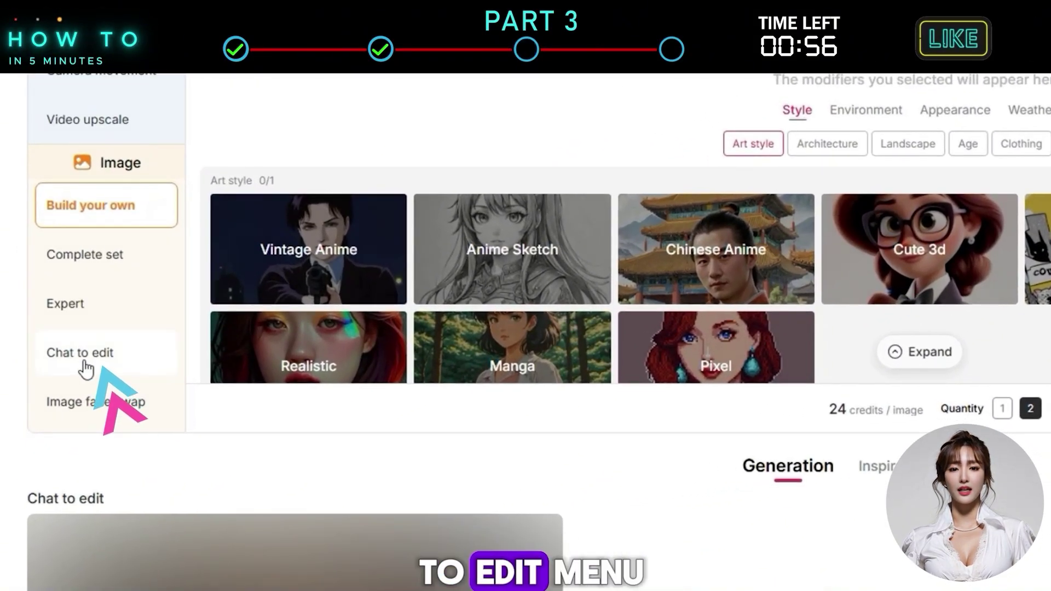
Upload the selfie to Chat to edit and generate it 'wearing sunglasses and remove her necklace'
left_click(86, 370)
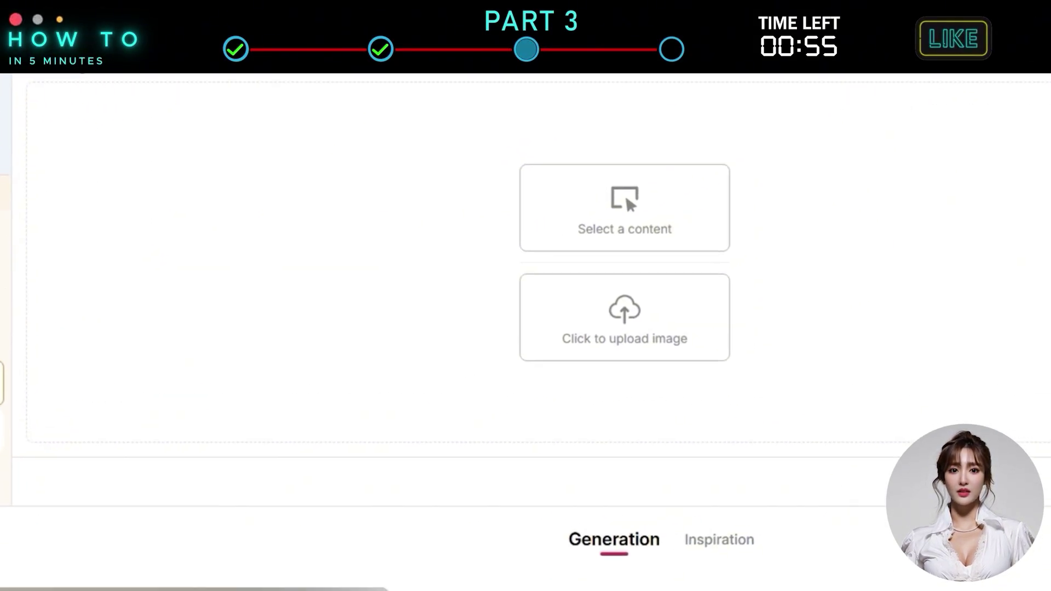
left_click(548, 340)
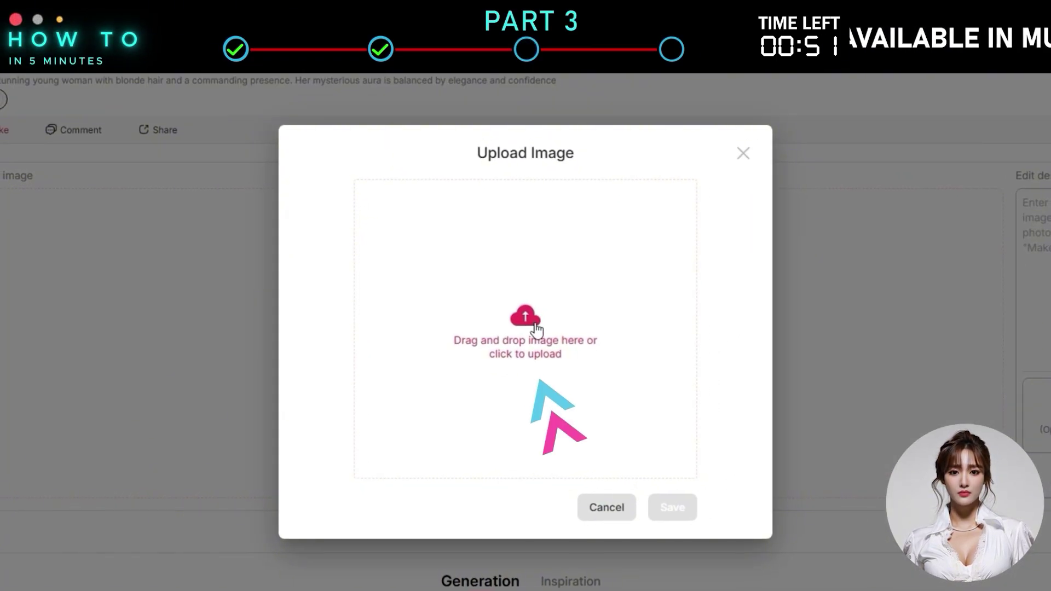
left_click(536, 325)
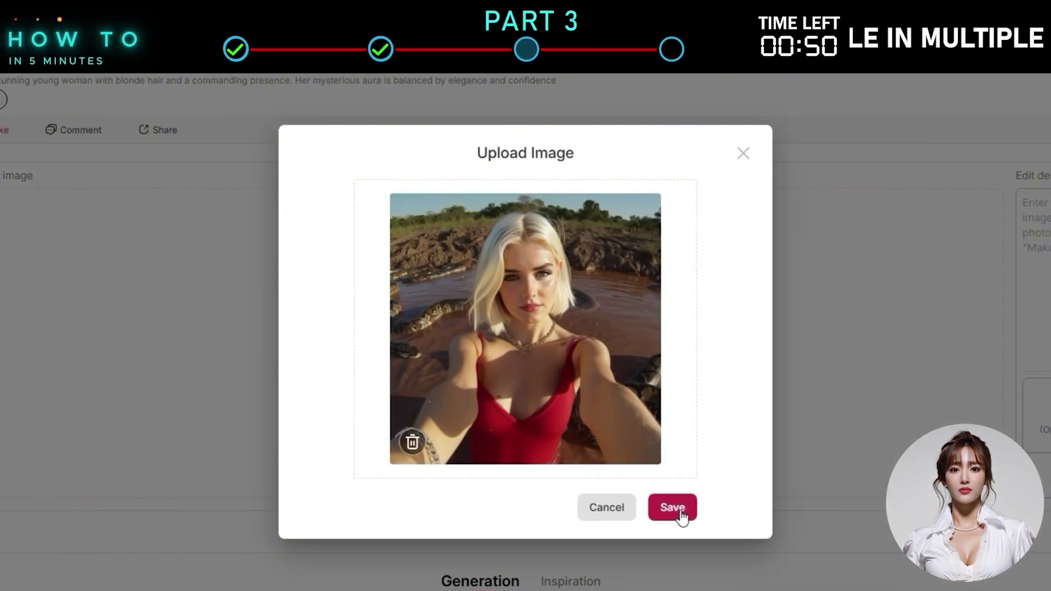
left_click(678, 509)
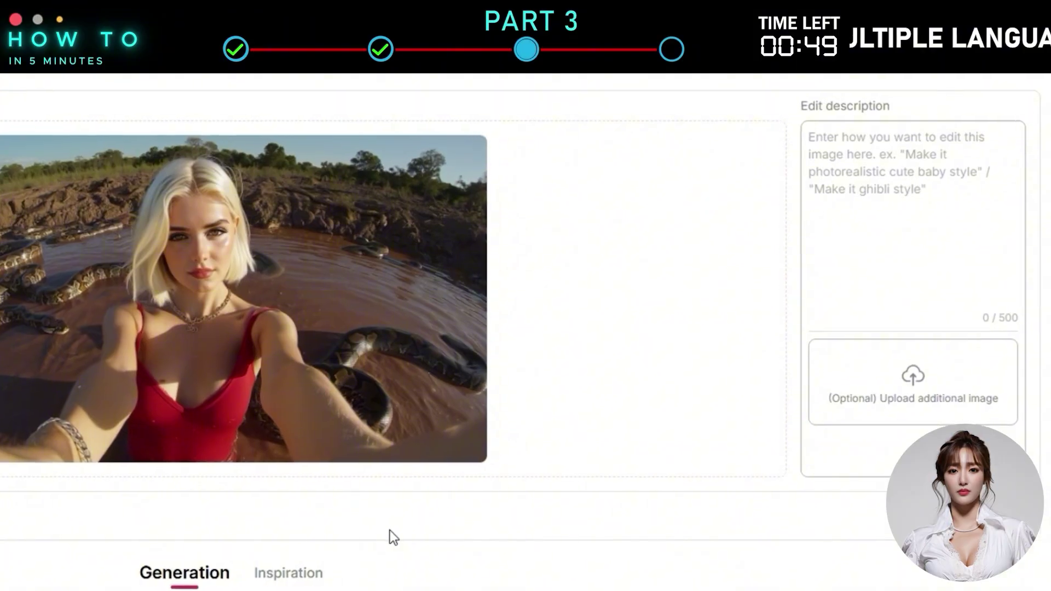
left_click(851, 143)
type("wearing ")
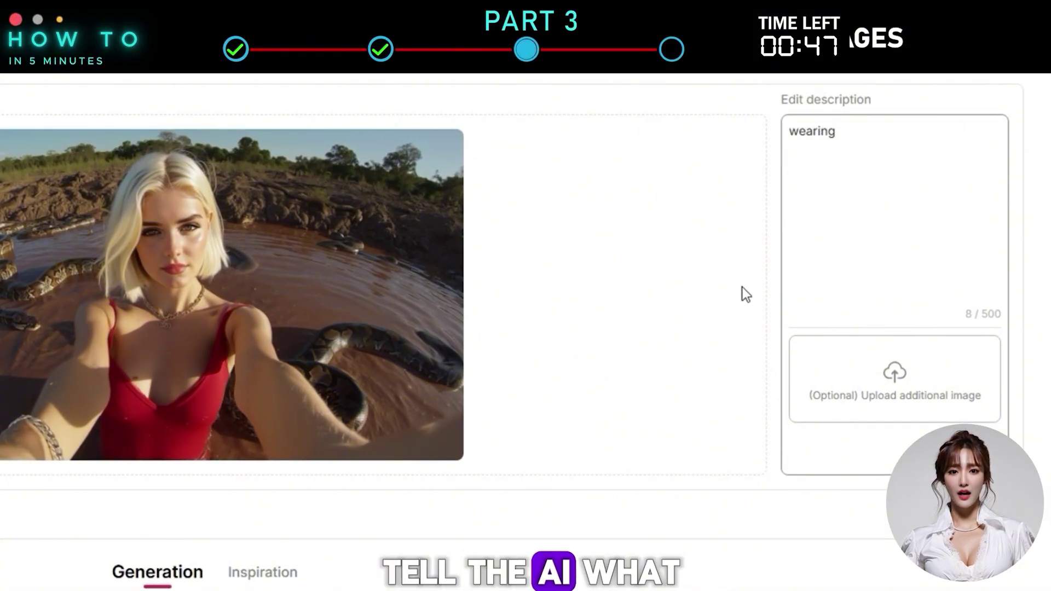
type("sunglasses and ")
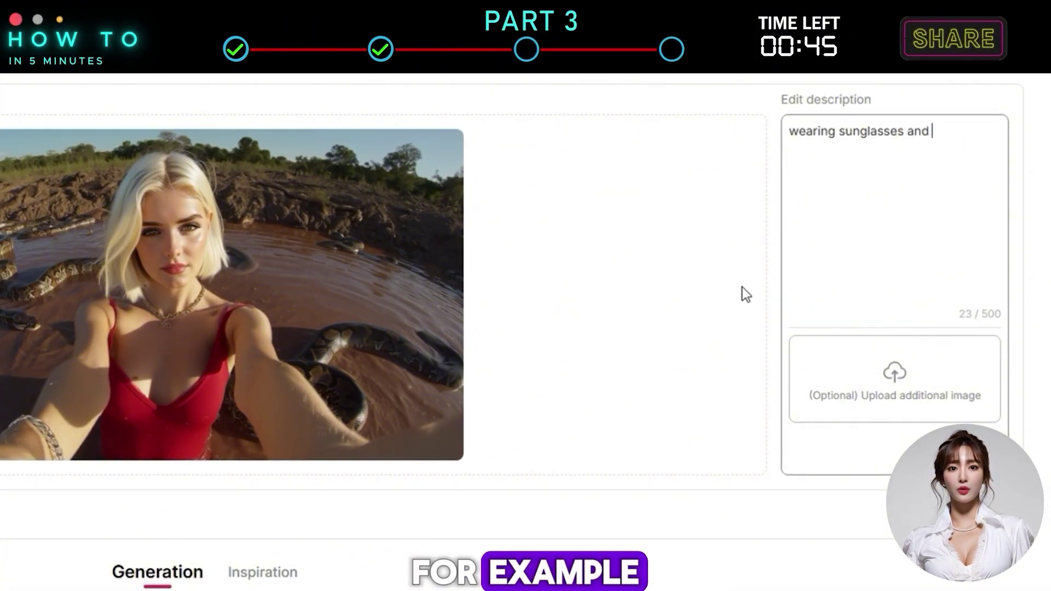
type("remove her necklace")
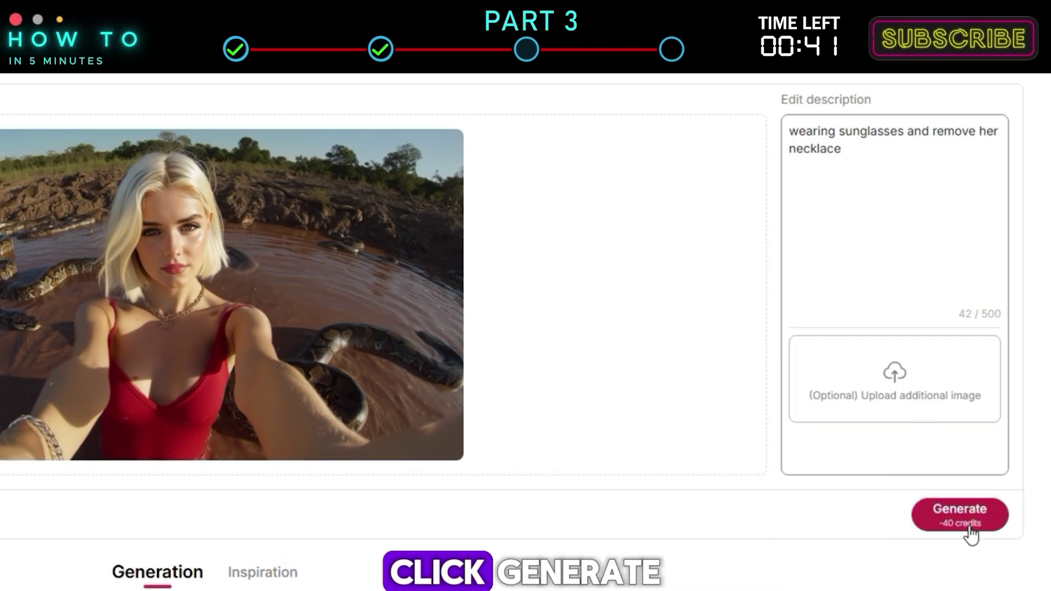
left_click(968, 524)
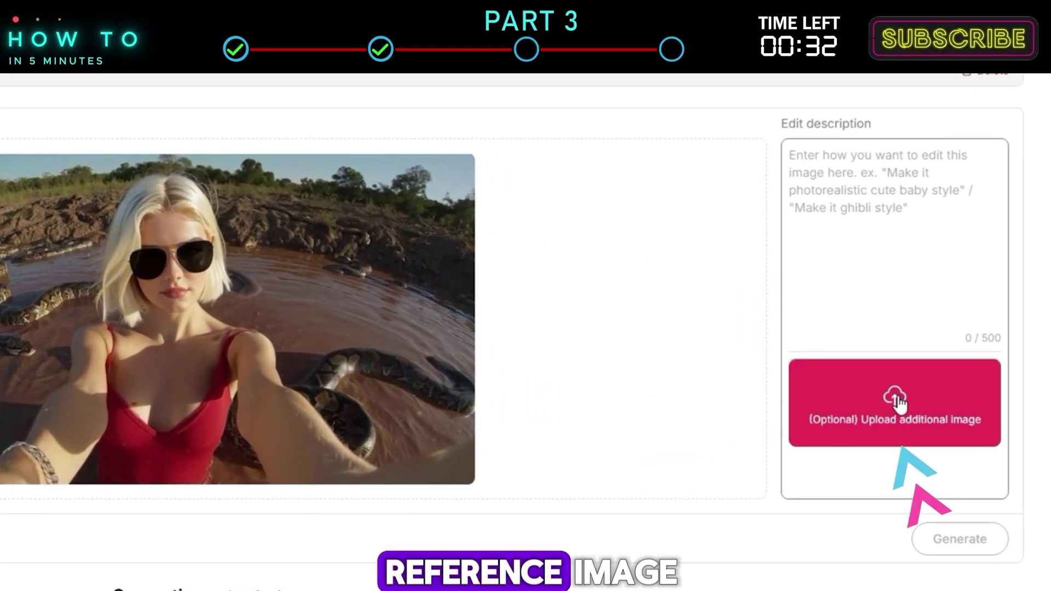
Add the orange crop top as a reference image and generate the selfie wearing it
left_click(955, 394)
left_click(581, 328)
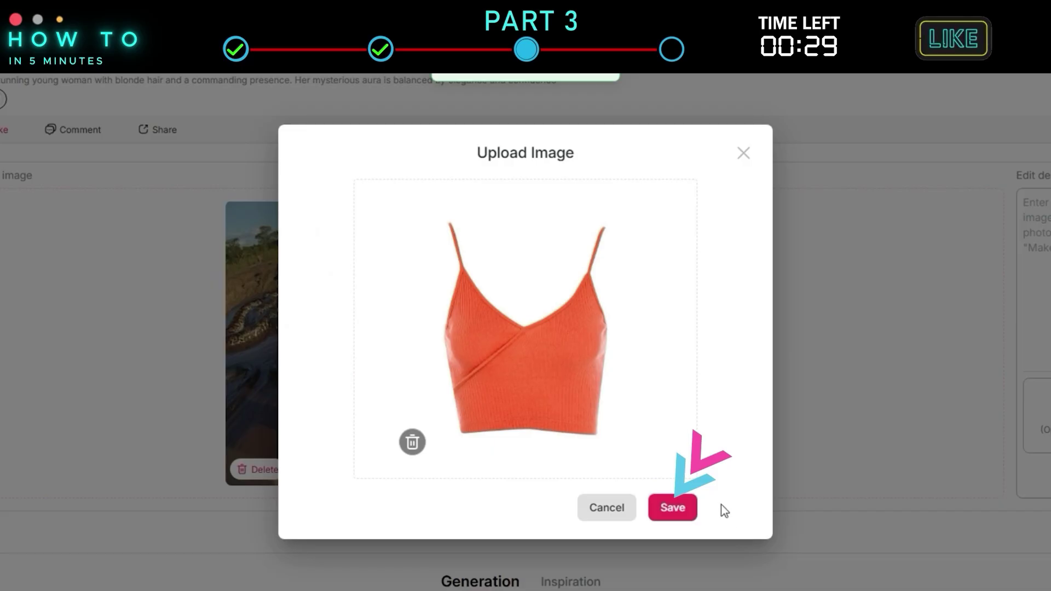
left_click(693, 508)
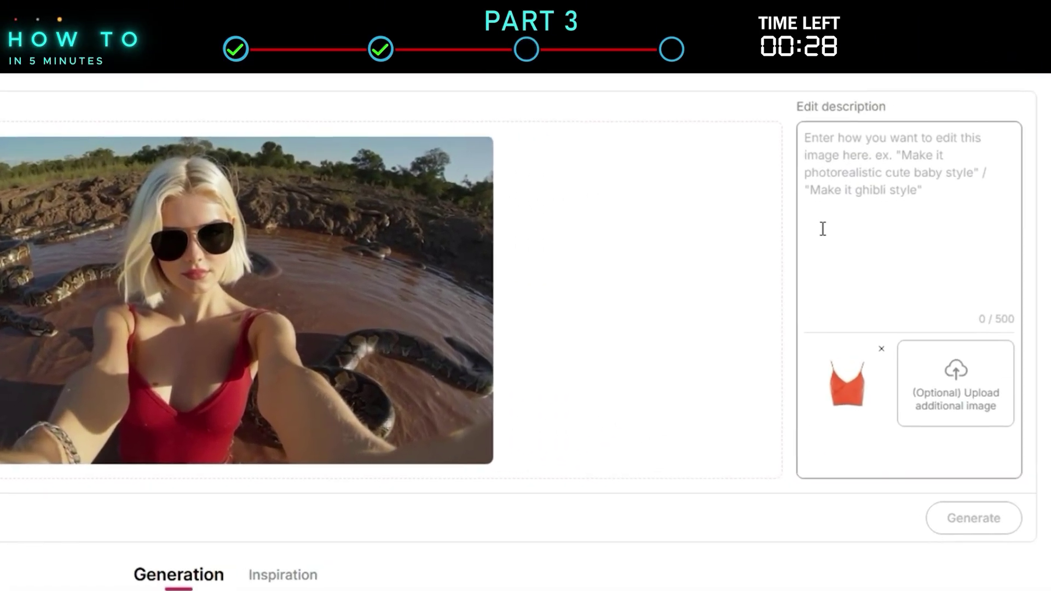
left_click(823, 228)
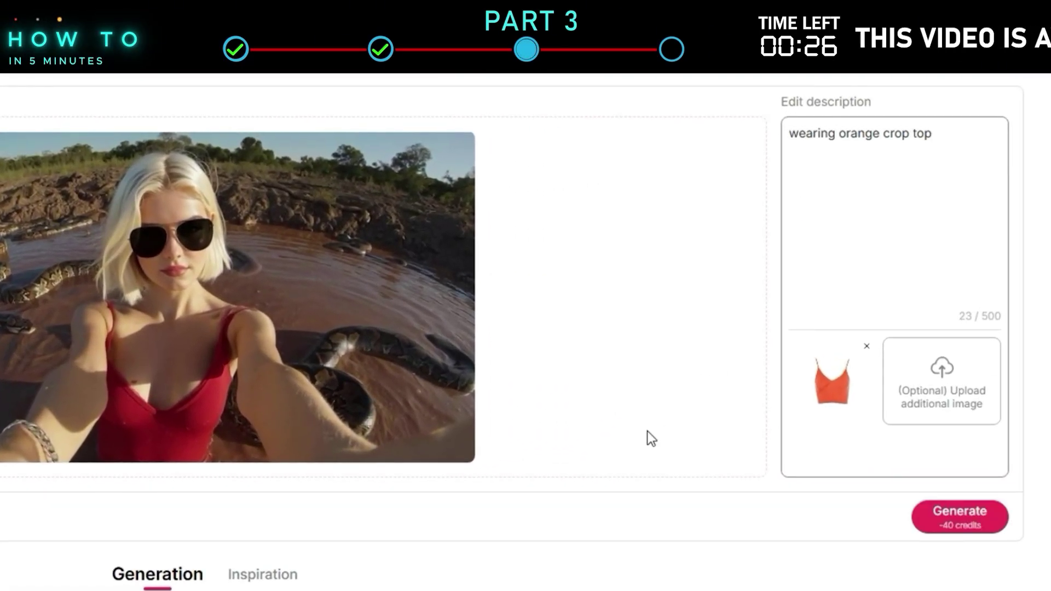
left_click(951, 517)
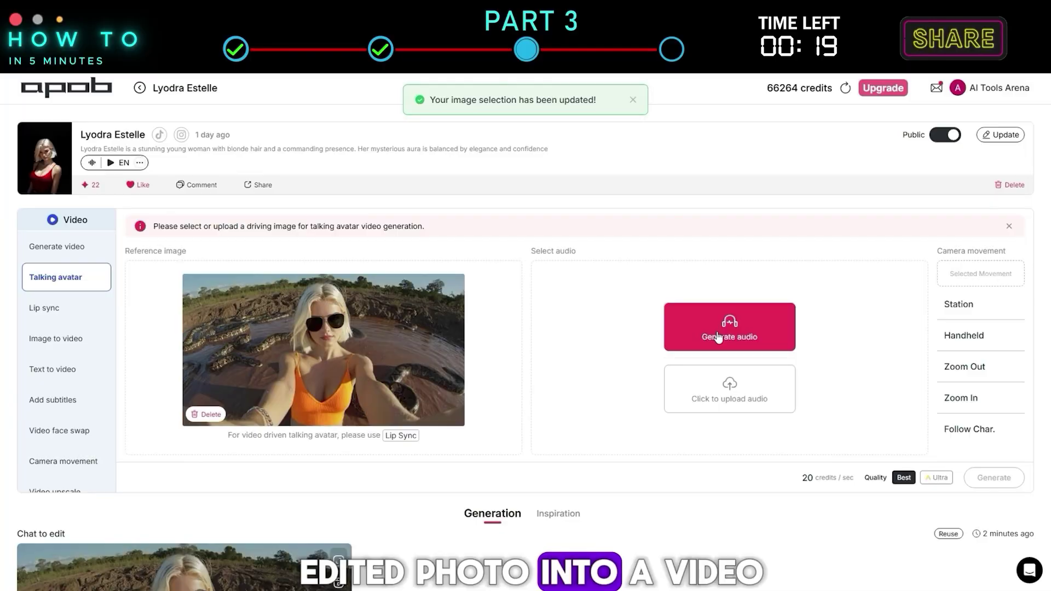
Generate the vlog script audio with the model's voice in a happy tone
left_click(730, 335)
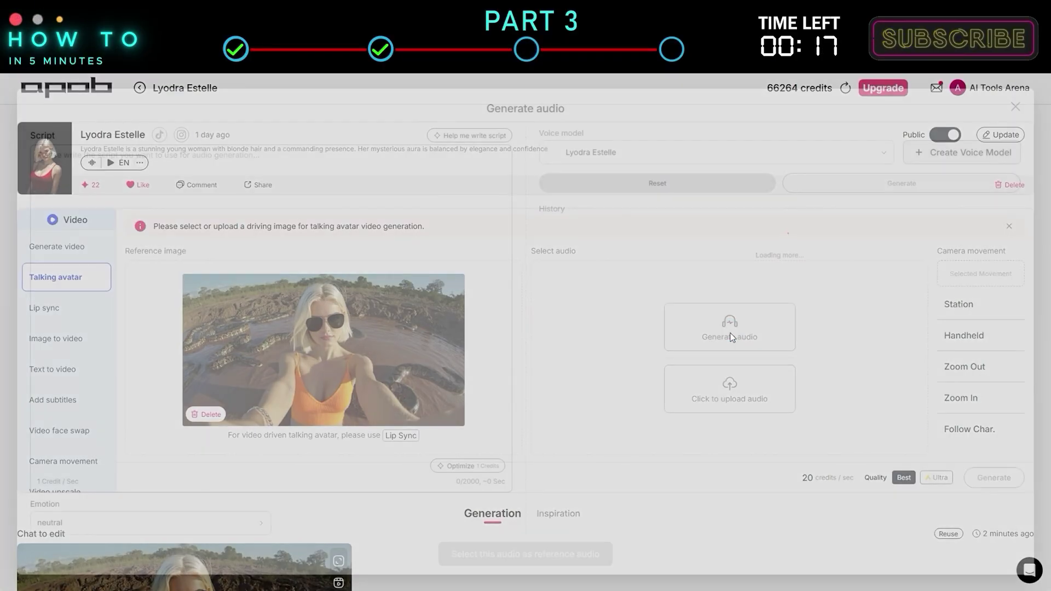
left_click(606, 156)
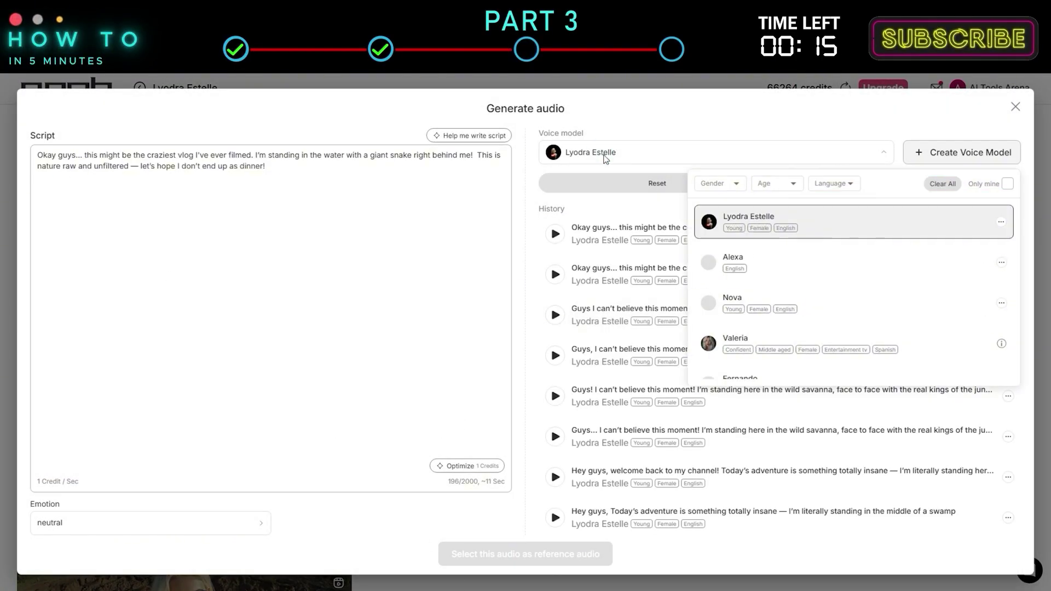
left_click(801, 228)
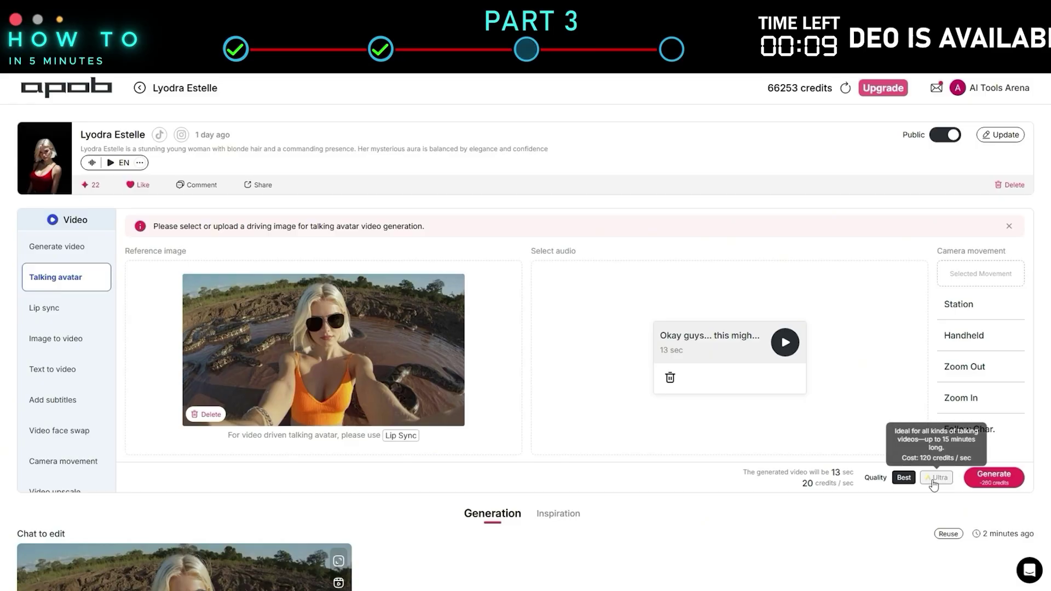
Generate the orange-top talking avatar video, then start its subtitles with Position Y at 1%
left_click(993, 477)
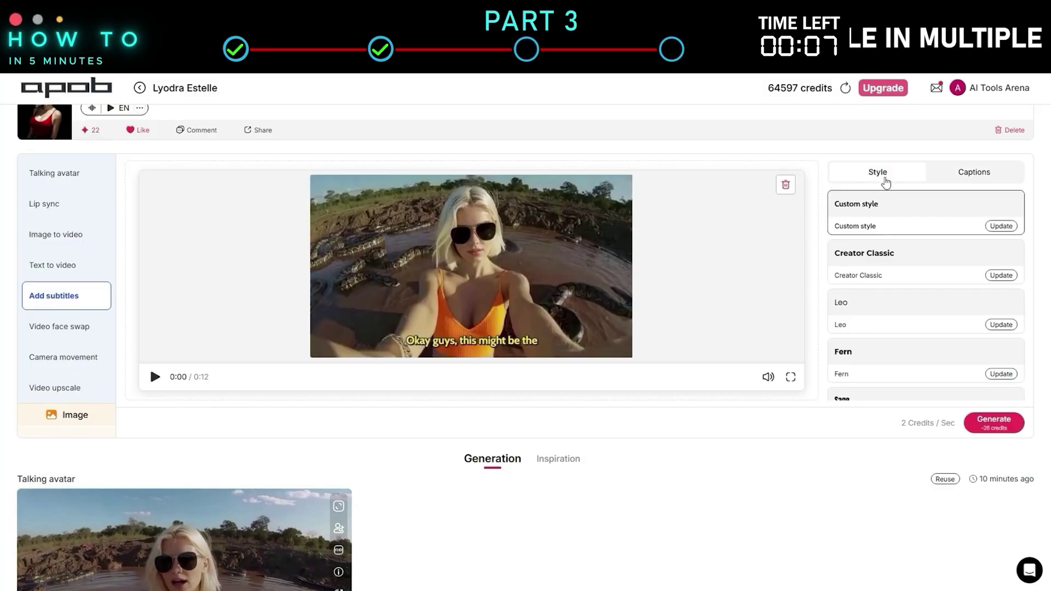
scroll(925, 356, "down", 5)
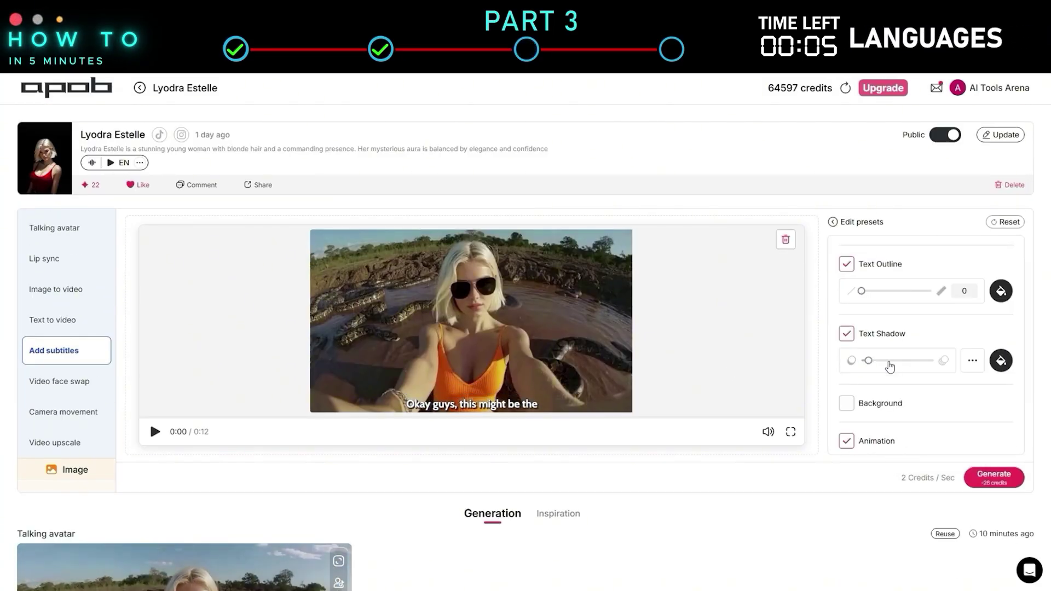
scroll(547, 329, "down", 2)
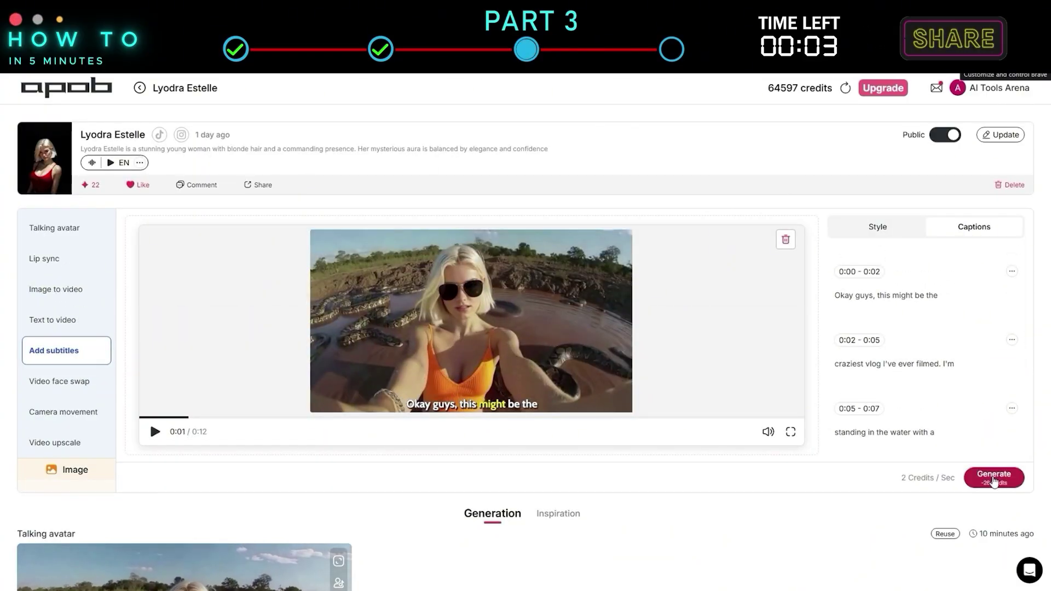
left_click(993, 477)
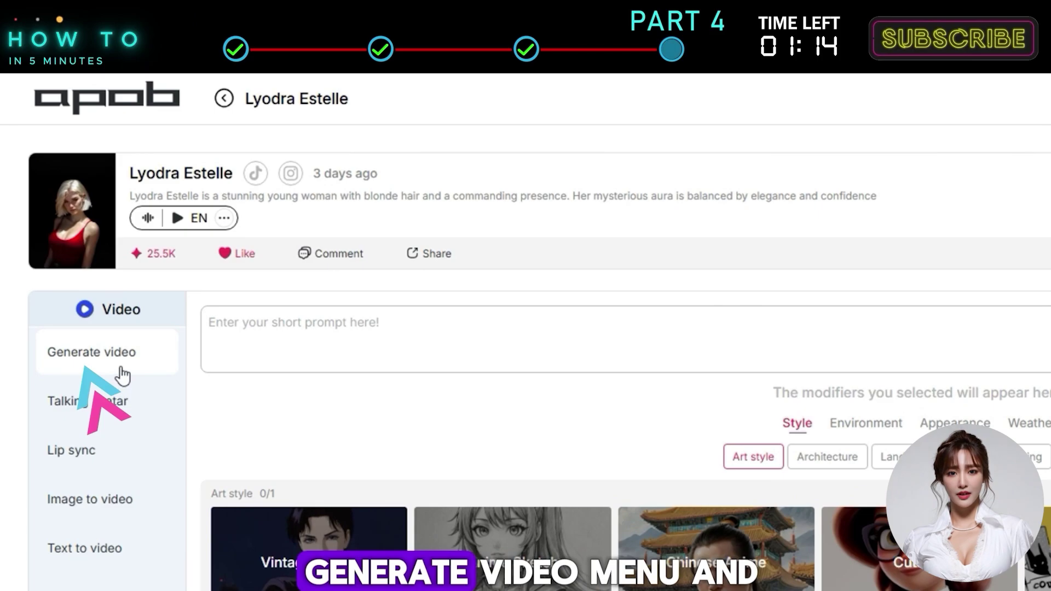
Start a new storyboard targeting YouTube with a 45-second length
left_click(122, 376)
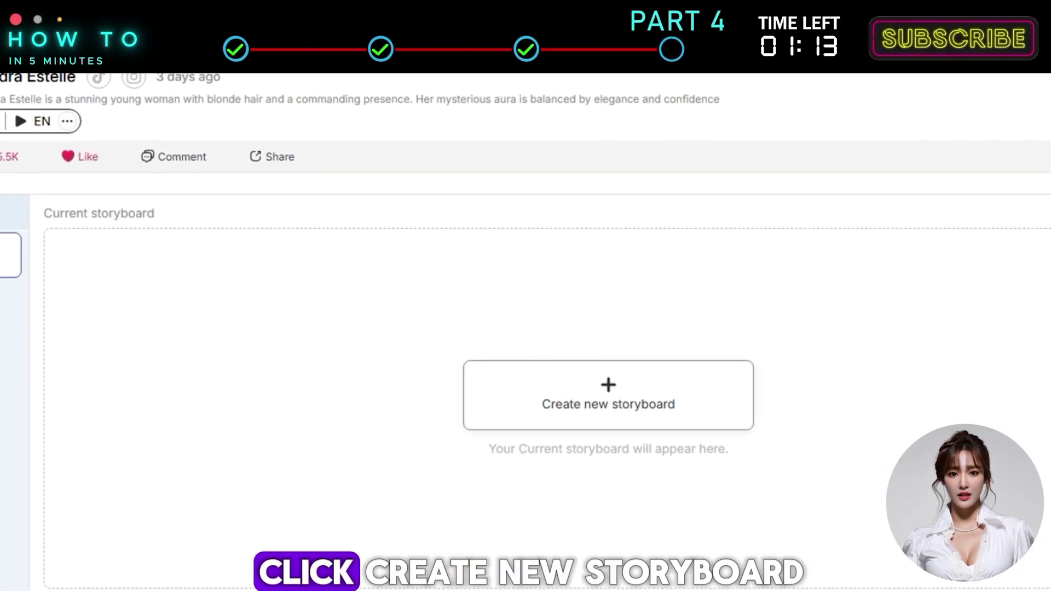
left_click(504, 344)
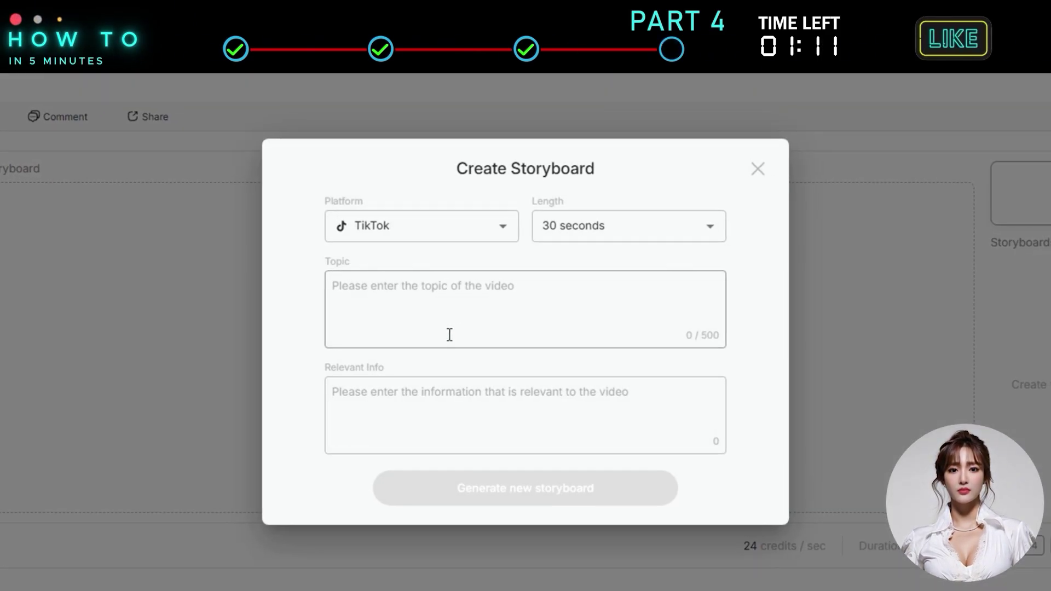
left_click(416, 235)
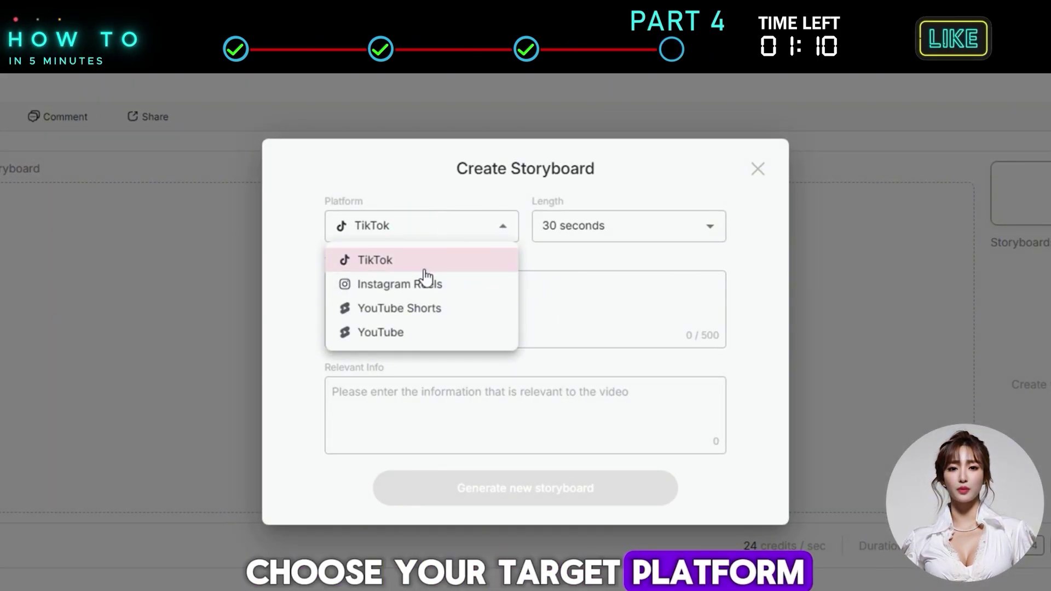
left_click(422, 328)
left_click(586, 238)
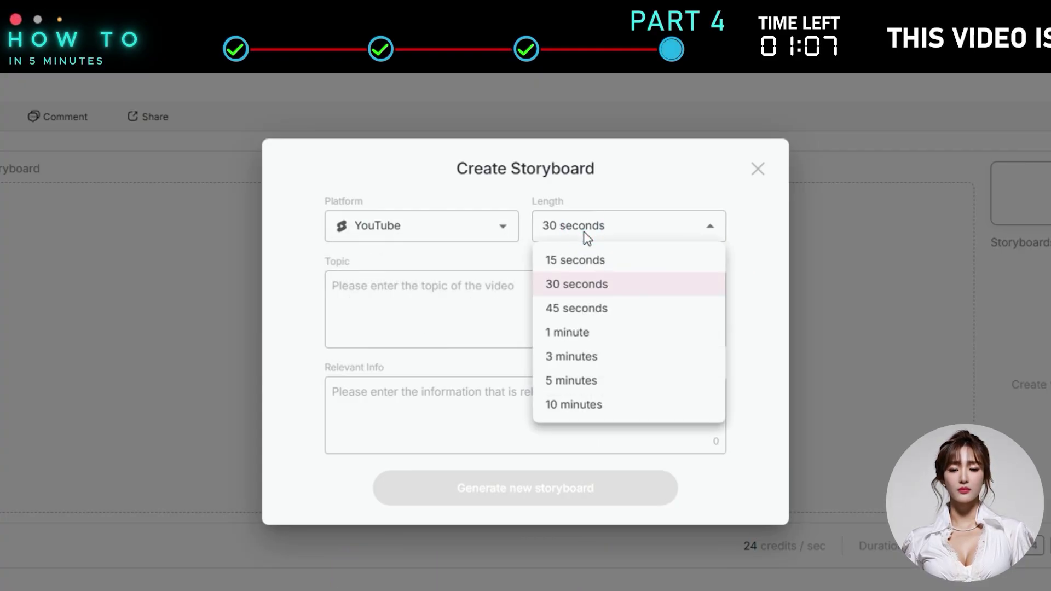
left_click(581, 309)
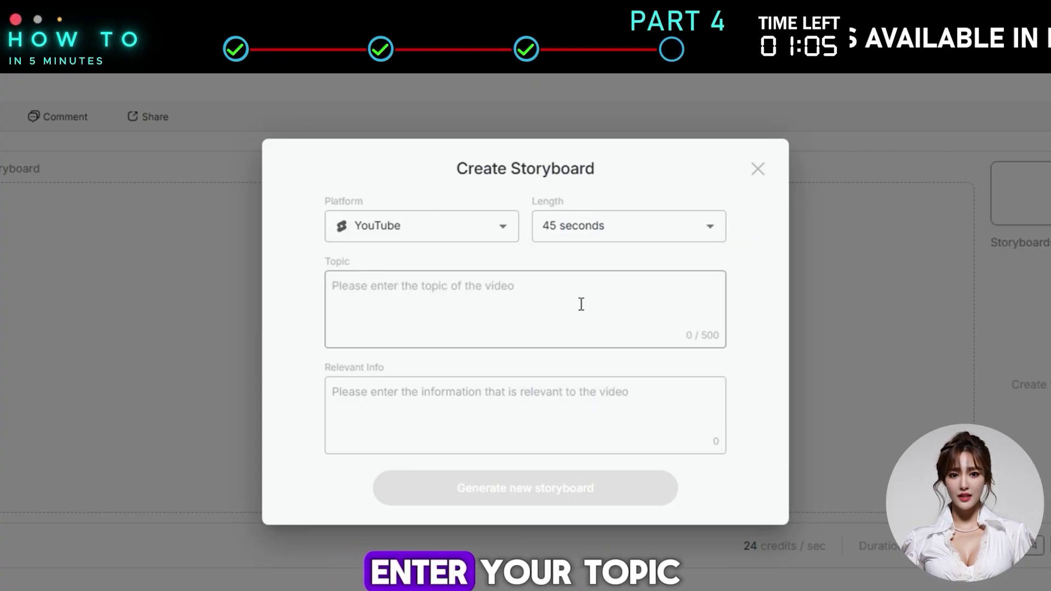
Enter the topic 'quick omelette cooking tutorial', paste the omelette steps as relevant info, and generate
type("quick omelette cooking tutorial")
left_click(364, 425)
type("1.Collecting eggs directly from the chicken coop 2.Checking egg freshness and cleanliness before cooking 3.How to beat eggs for a fluffy omelette 4.Adding simple ingredients (onion, cheese, herbs, or vegetables) 5.Step-by-step cooking process for a soft and delicious omelette 6.Serving the omelette nicely on a plate, ready to enjoy")
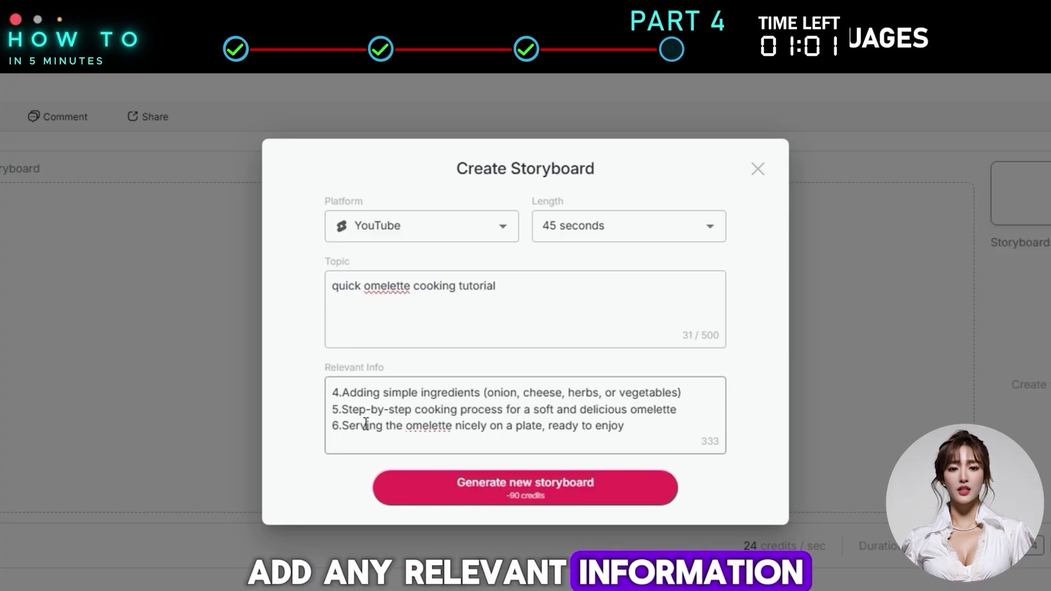
scroll(366, 424, "up", 2)
left_click(509, 485)
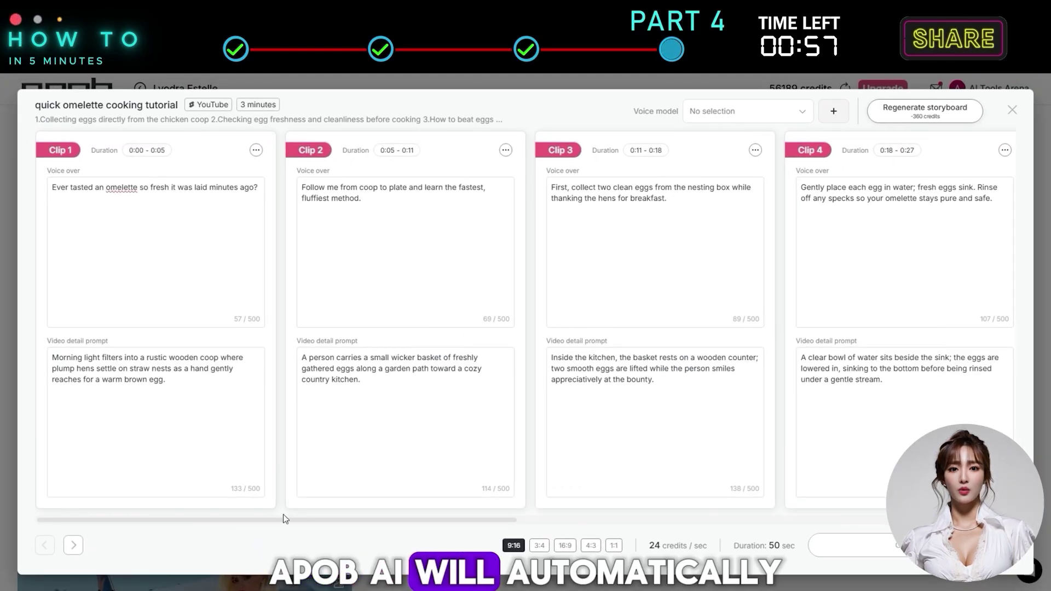
Rewrite Clip 1's video prompt as a young woman in a professional chef uniform in a rustic chicken coop
left_click_drag(309, 517, 274, 529)
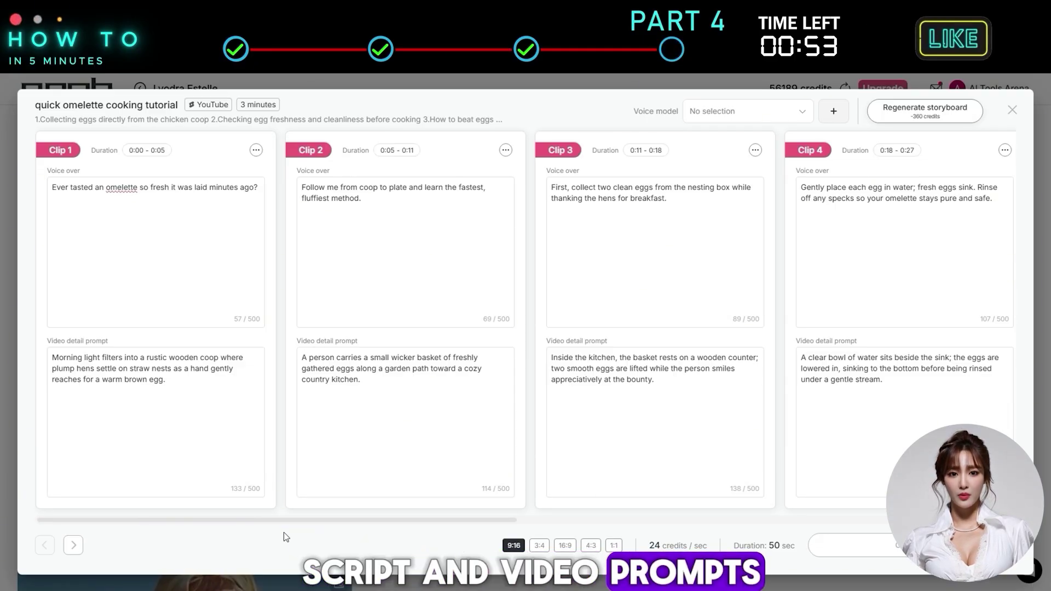
triple_click(116, 370)
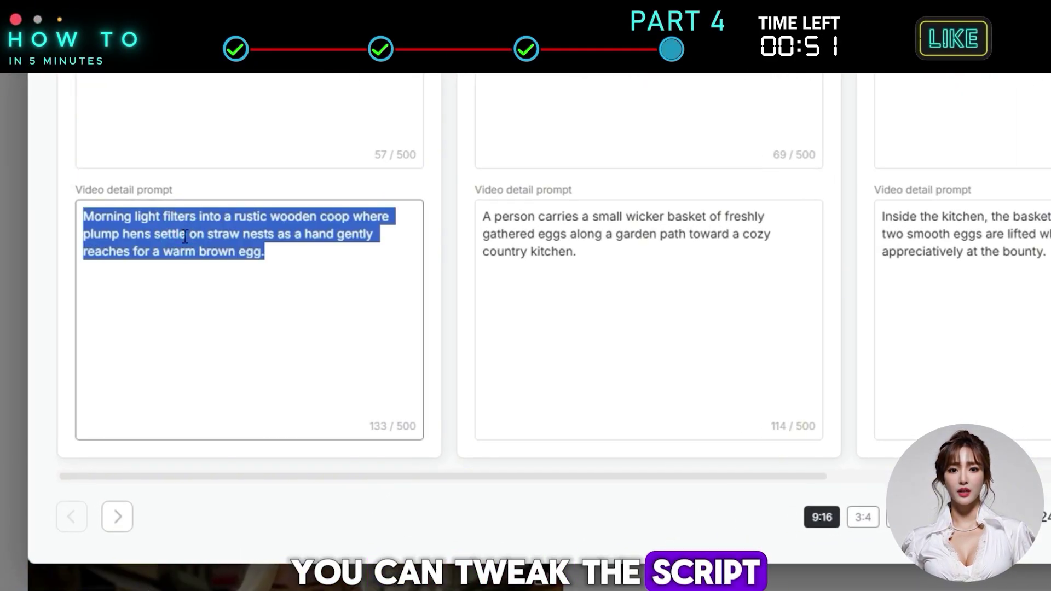
type("a young woman wearing a professional chef uniform, standing inside a rustic chicken coop, natural daylight, wooden textures, chickens around her")
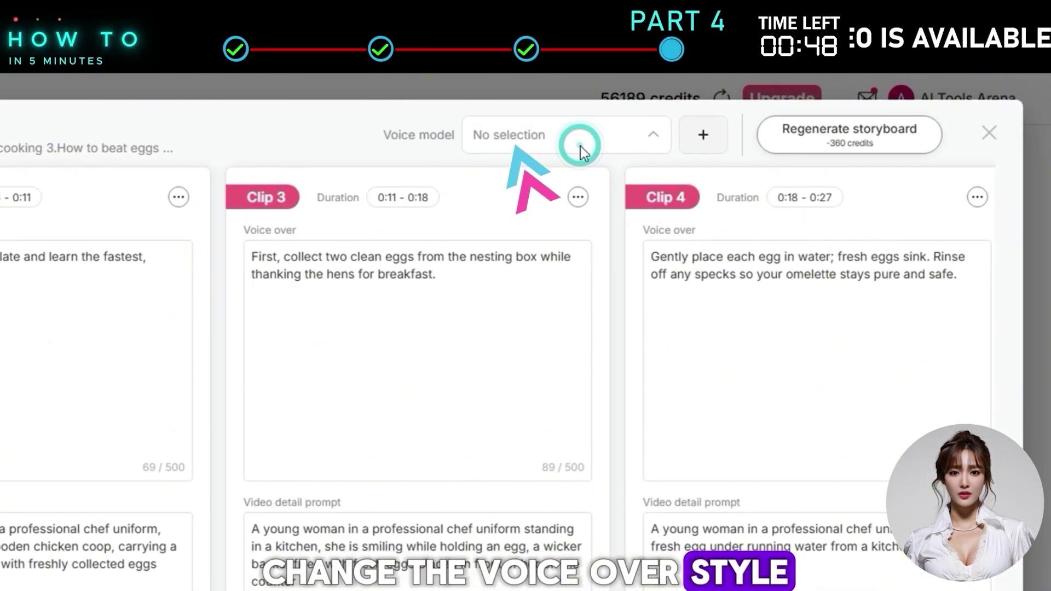
Narrate with the influencer model's voice in 16:9 widescreen and start rendering the storyboard video
left_click(580, 146)
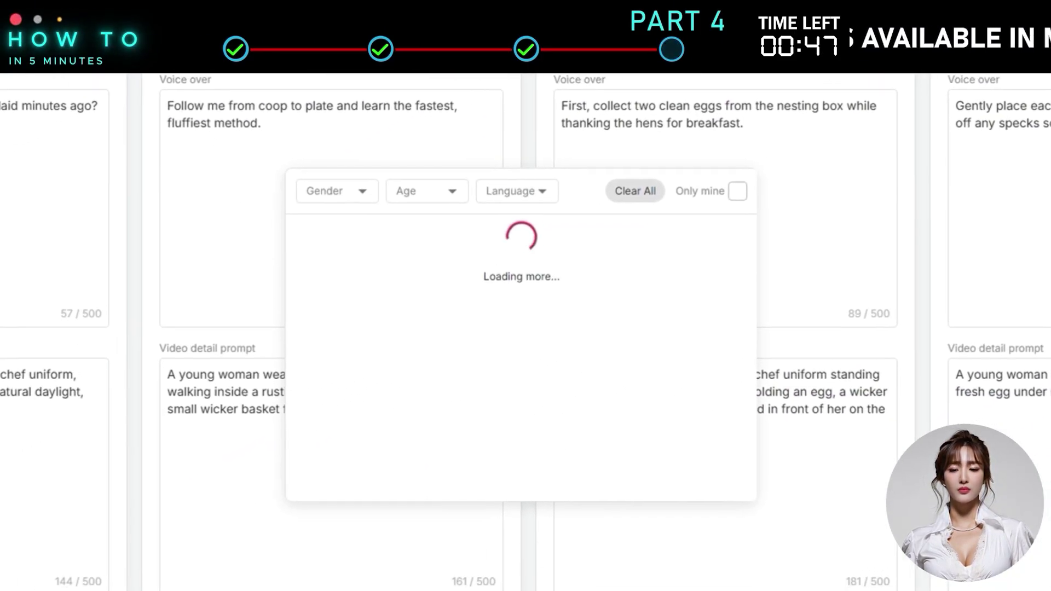
left_click(489, 253)
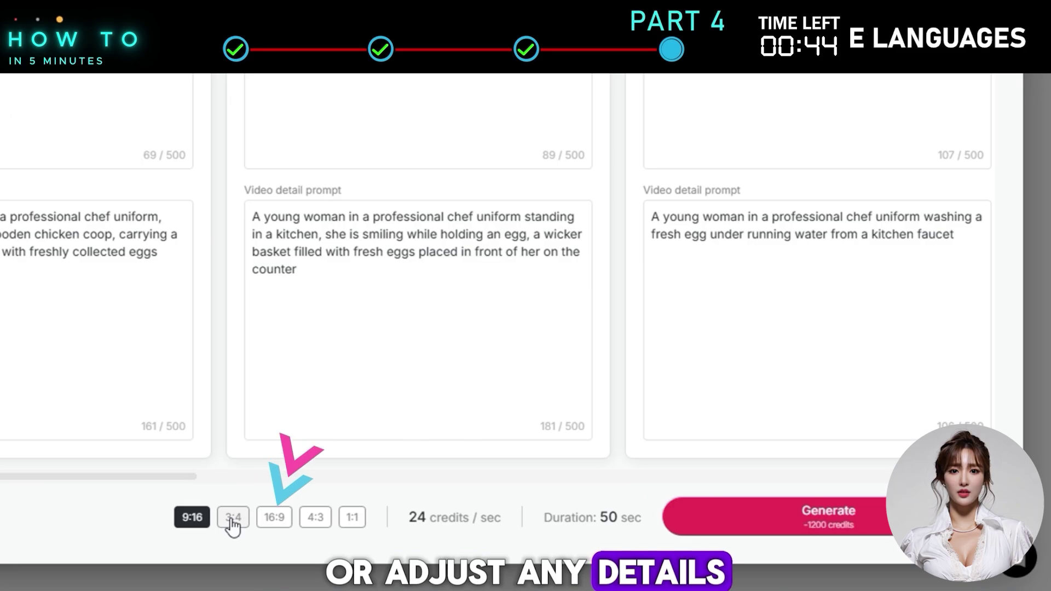
left_click(274, 517)
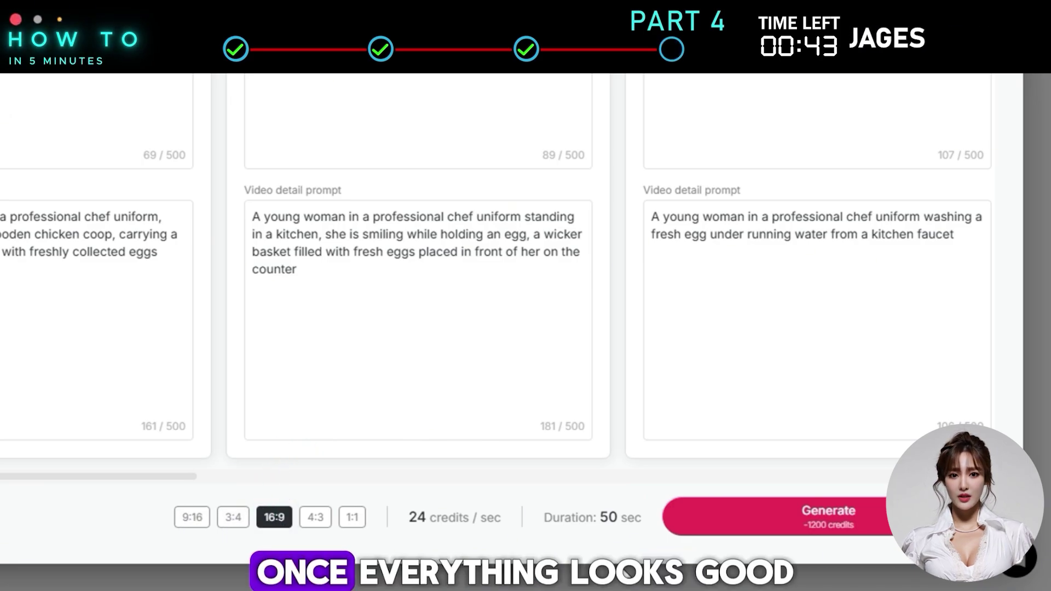
left_click(838, 520)
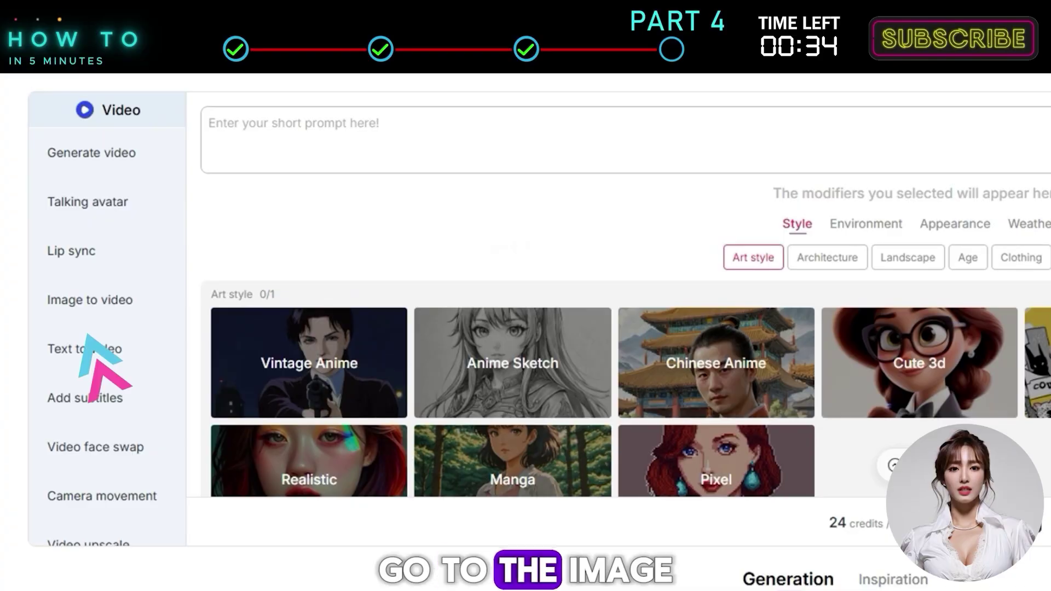
Upload the beach photo to Image to video and give the first shot a Zoom In move
left_click(118, 320)
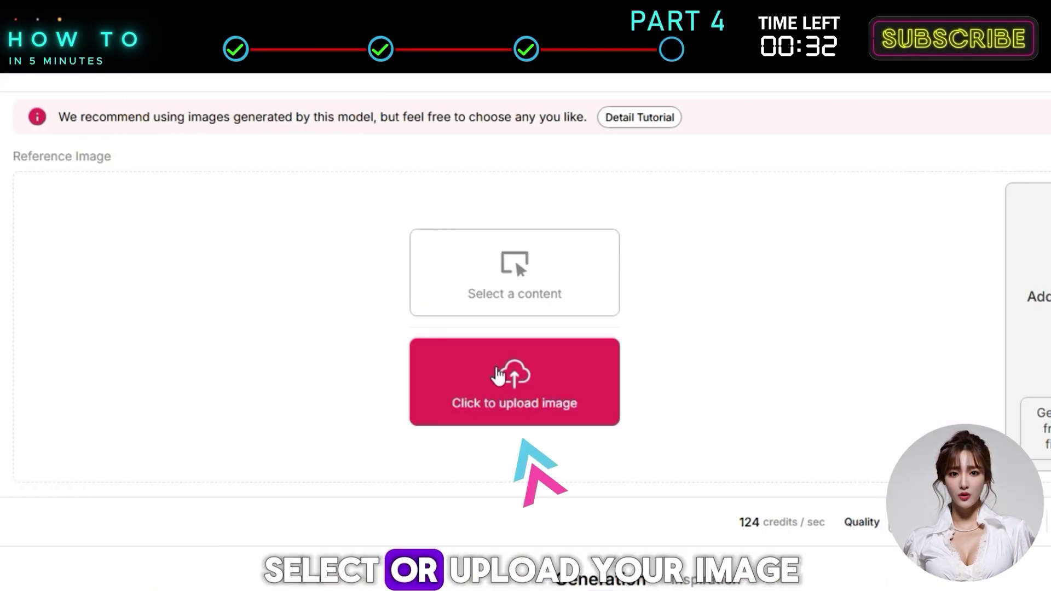
left_click(502, 398)
left_click(519, 335)
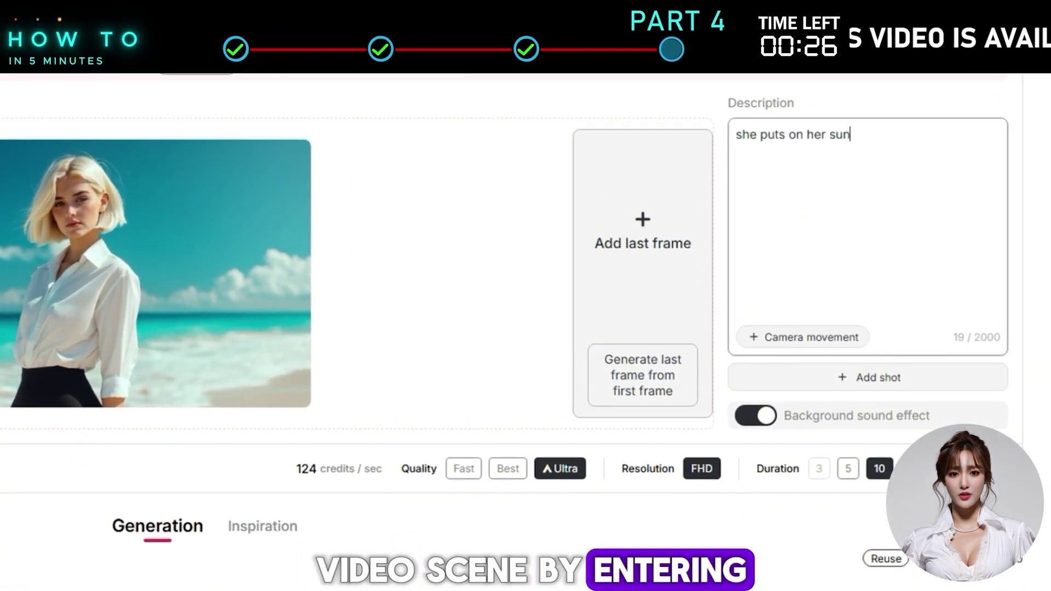
left_click(796, 338)
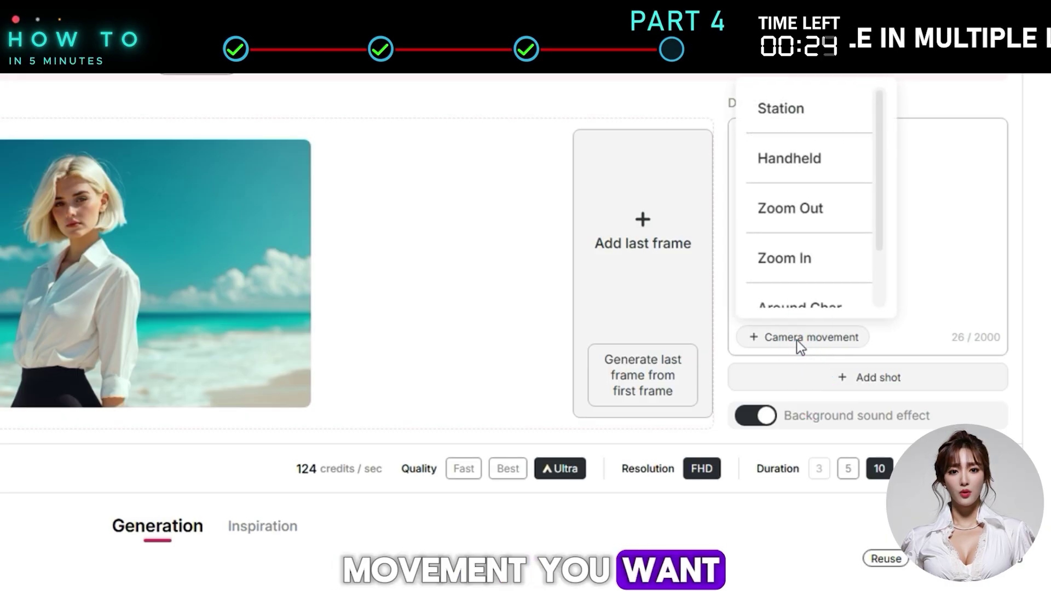
left_click(789, 255)
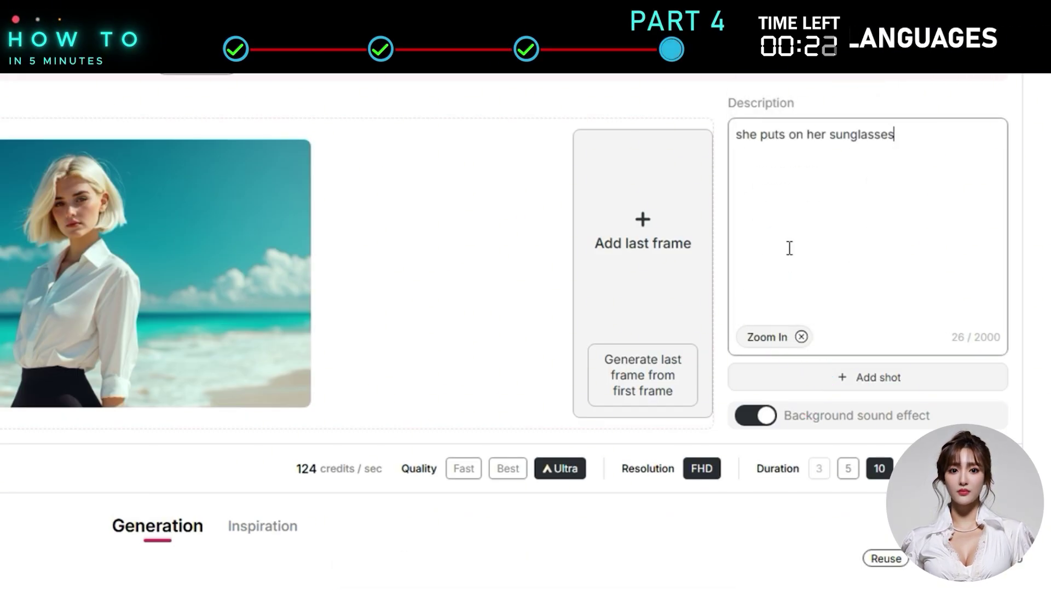
Add Shot 2, 'She walks gracefully along the beach', with an Around Char. camera move
left_click(867, 379)
left_click(795, 279)
type("She walks gracefully along the beach")
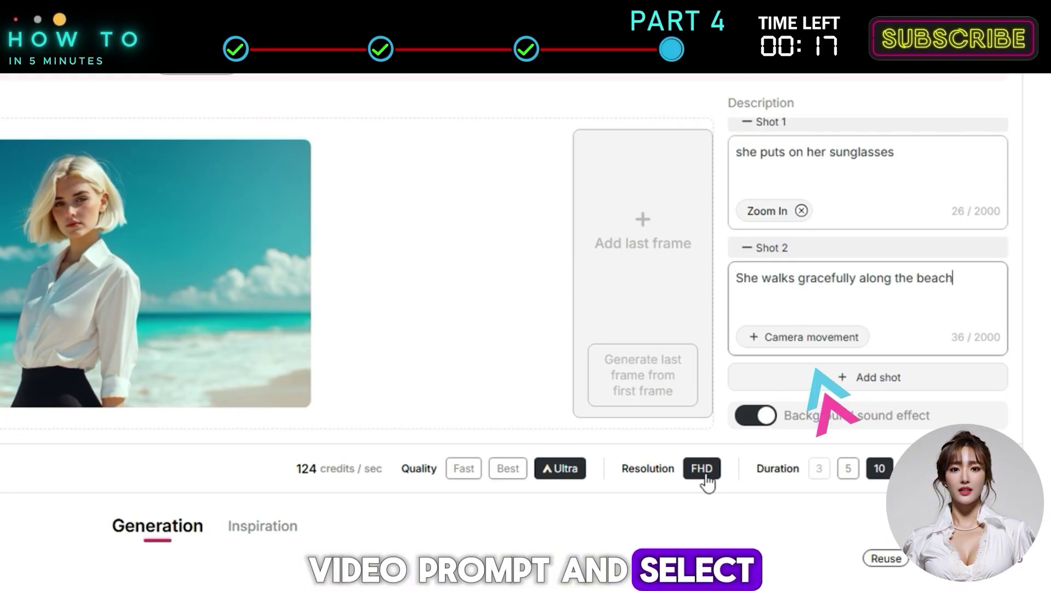
left_click(792, 336)
scroll(807, 260, "down", 1)
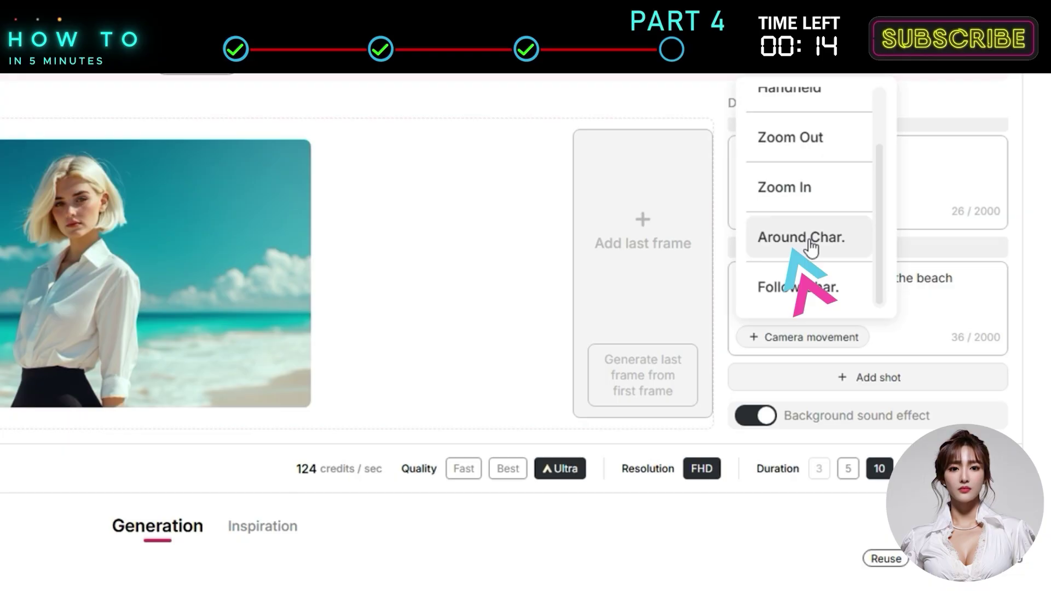
Add Shot 3 with the pasted blown-kiss description and Zoom Out, then generate the video
left_click(846, 379)
left_click(770, 274)
type("She blows a kiss toward the camera")
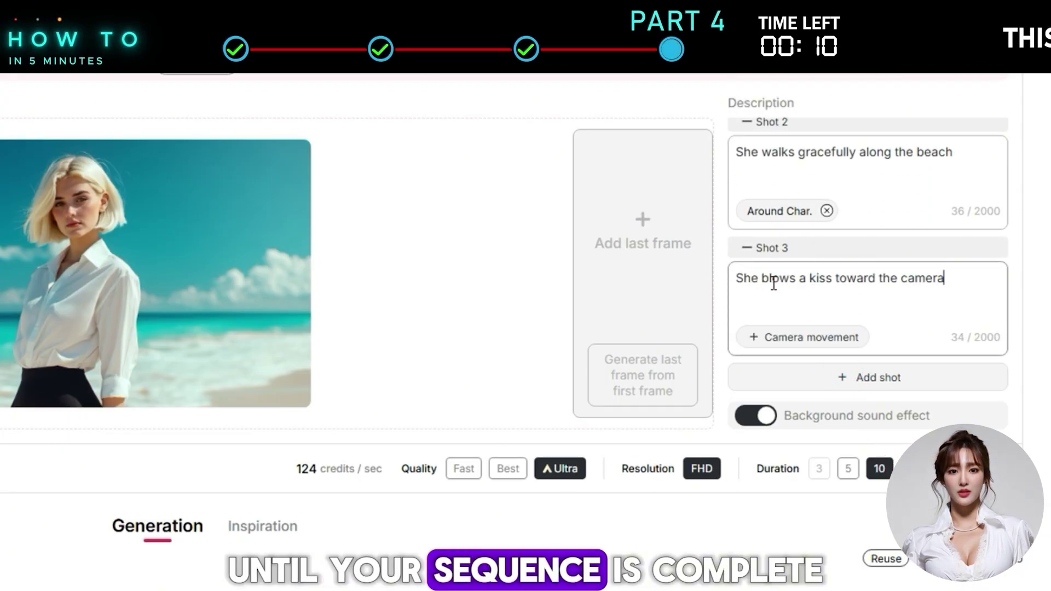
left_click(797, 334)
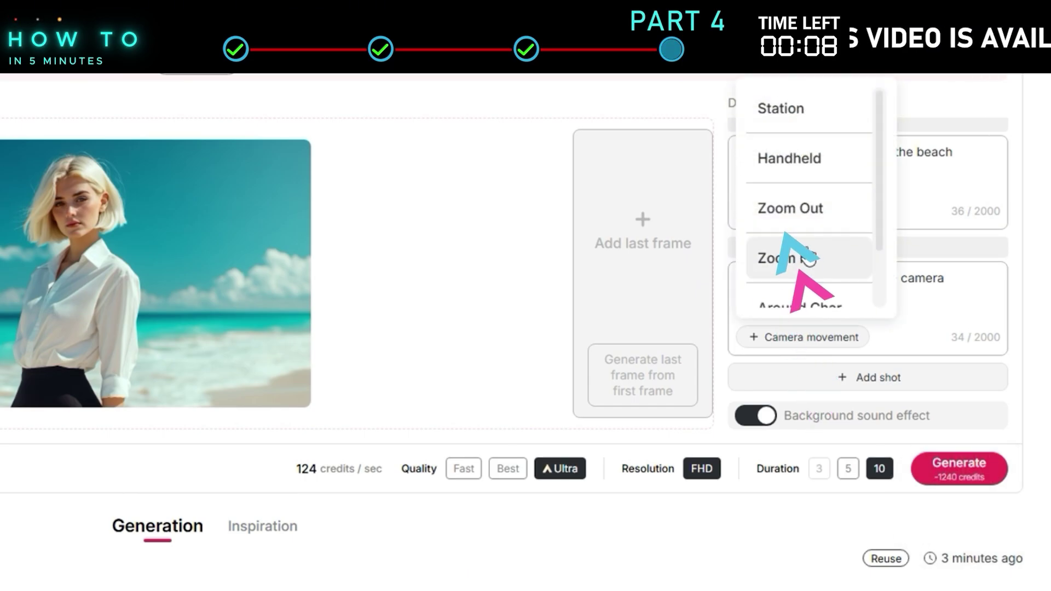
left_click(803, 216)
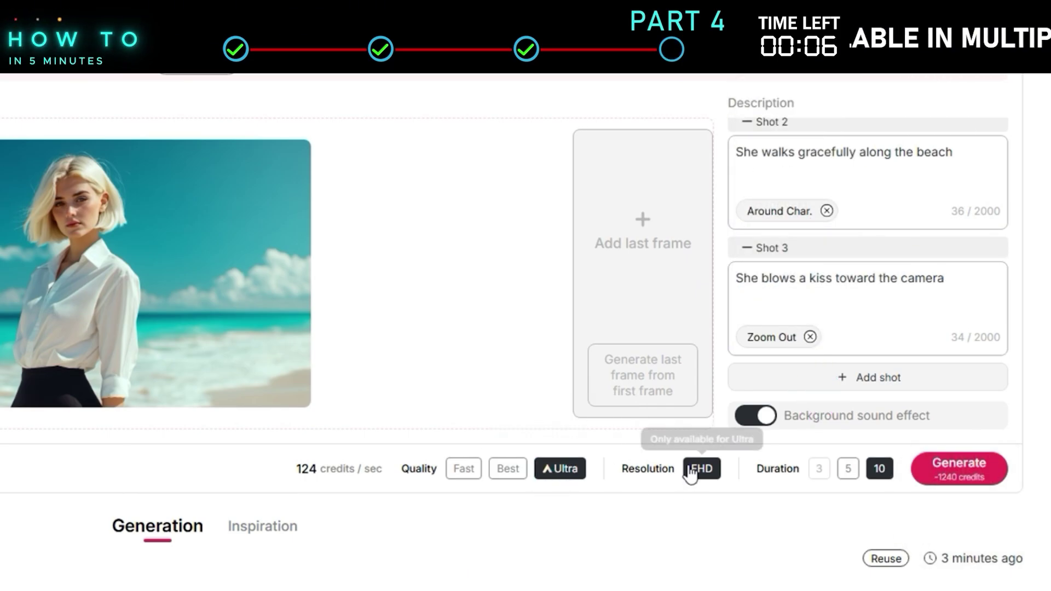
left_click(959, 468)
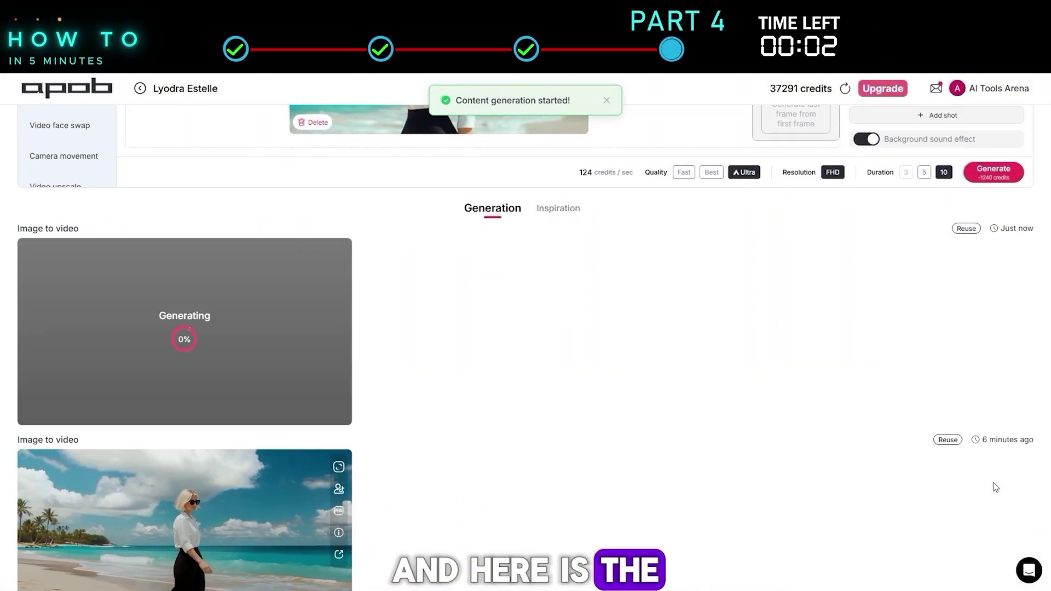